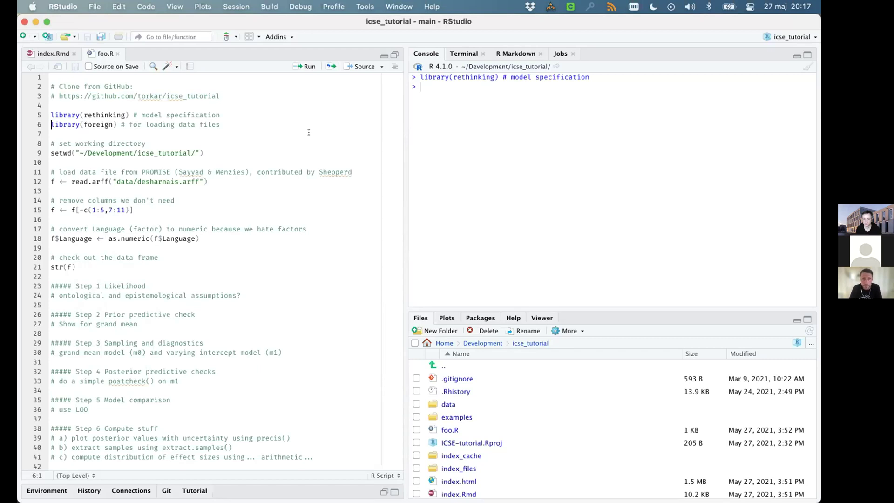
Run setup lines 6–21 (foreign, setwd, read.arff, column drop, Language conversion) so str(f) shows 81 obs. of 2 variables
key(cmd+Return)
key(Down)
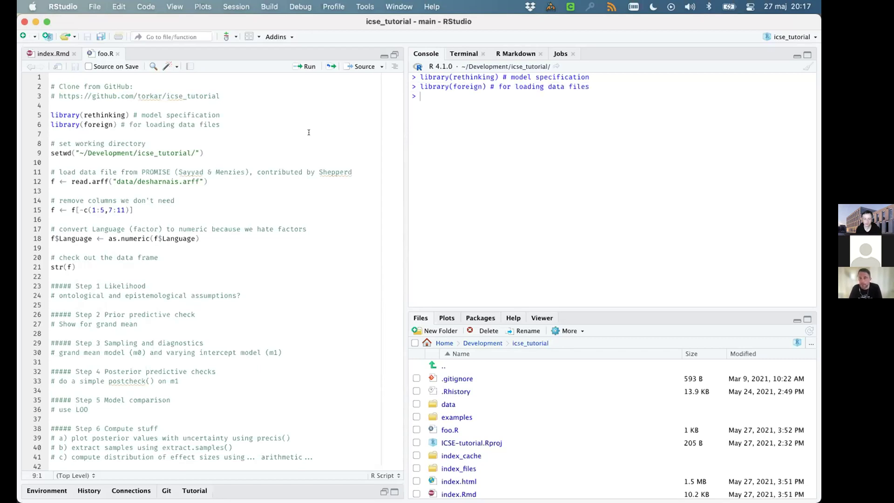
key(cmd+Return)
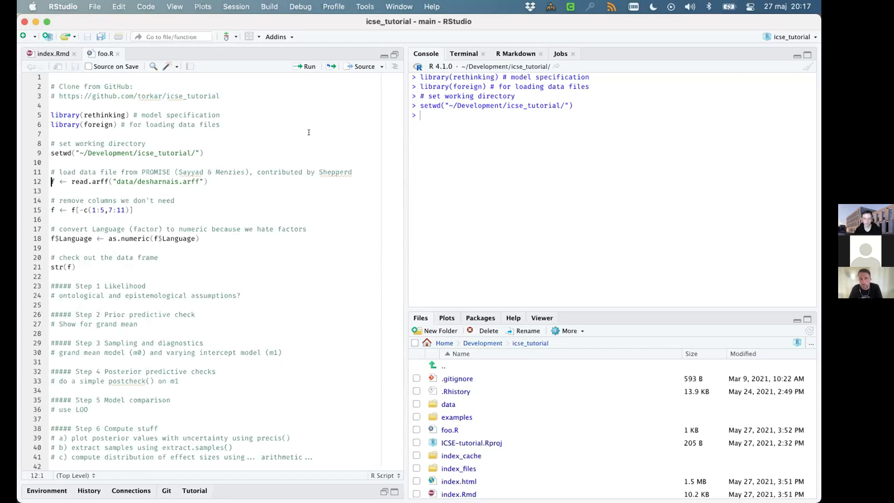
key(super+Return)
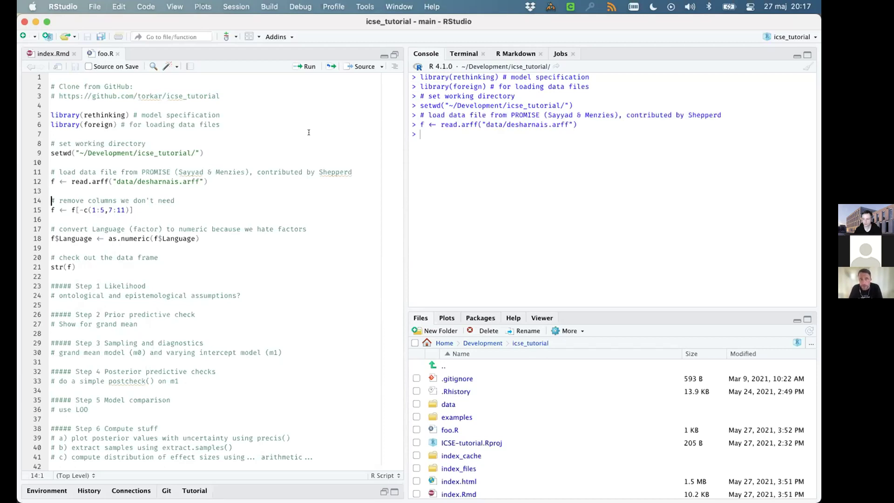
key(super+Return)
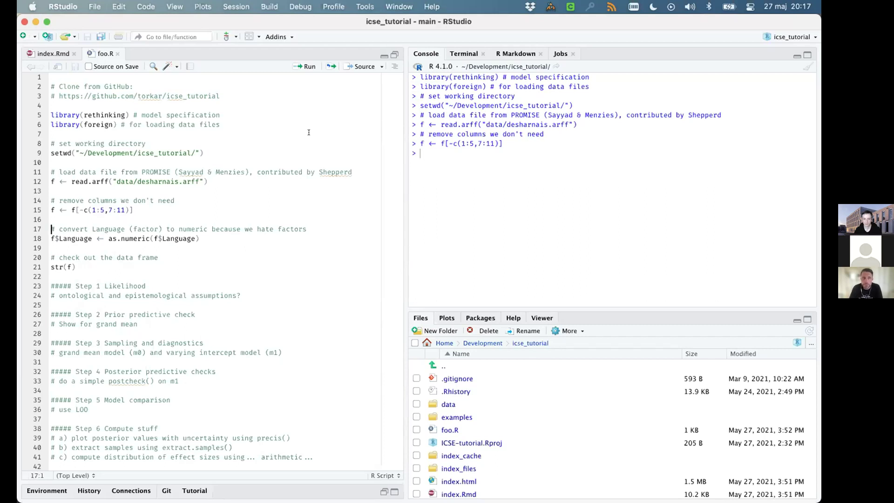
key(super+Return)
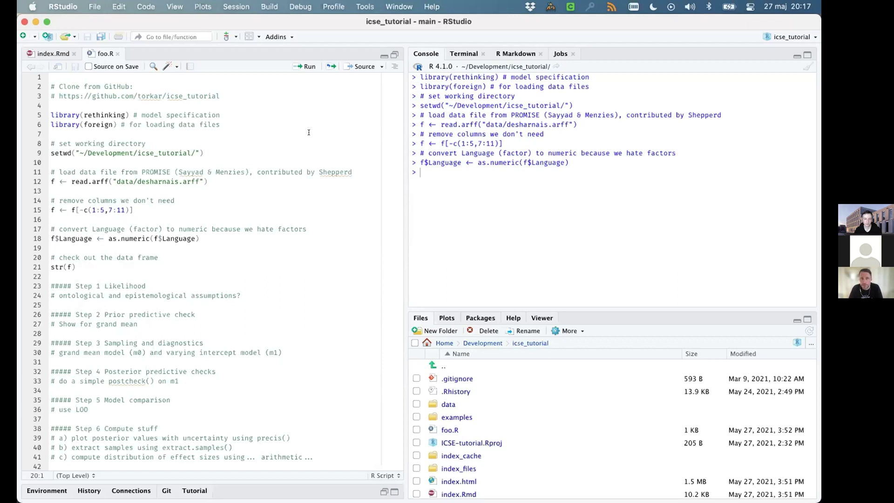
key(super+Return)
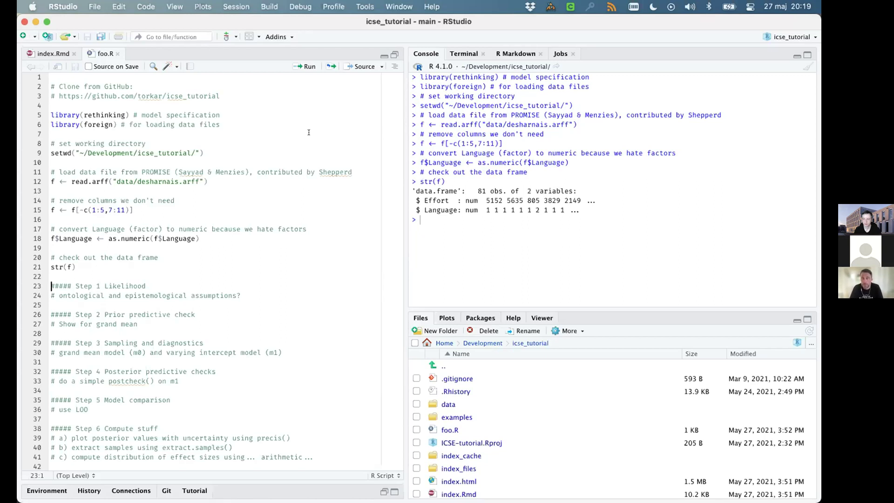
Add var(f$Effort) under Step 1 and run it, returning 19525504
key(Down)
key(Down)
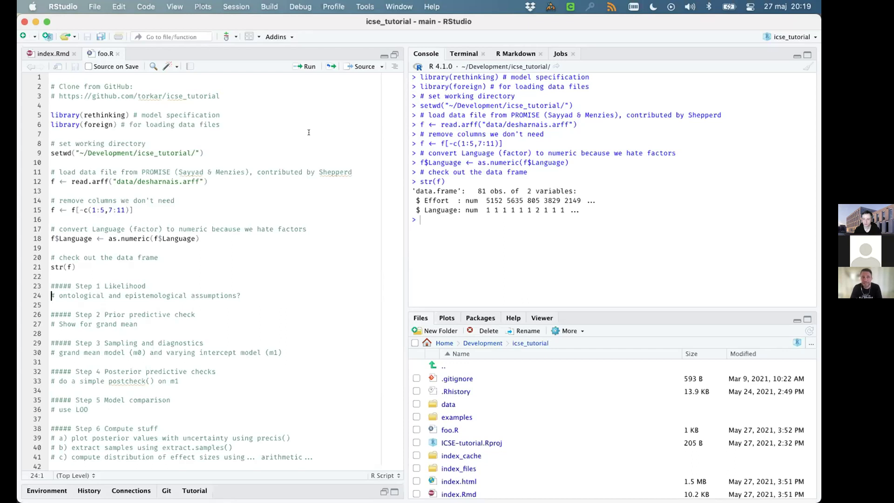
key(Return)
key(Return)
key(Up)
key(Up)
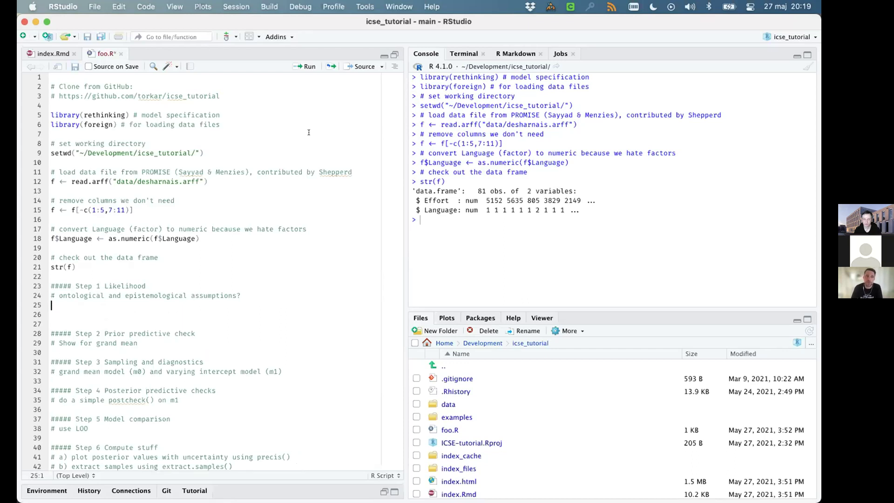
text(var()
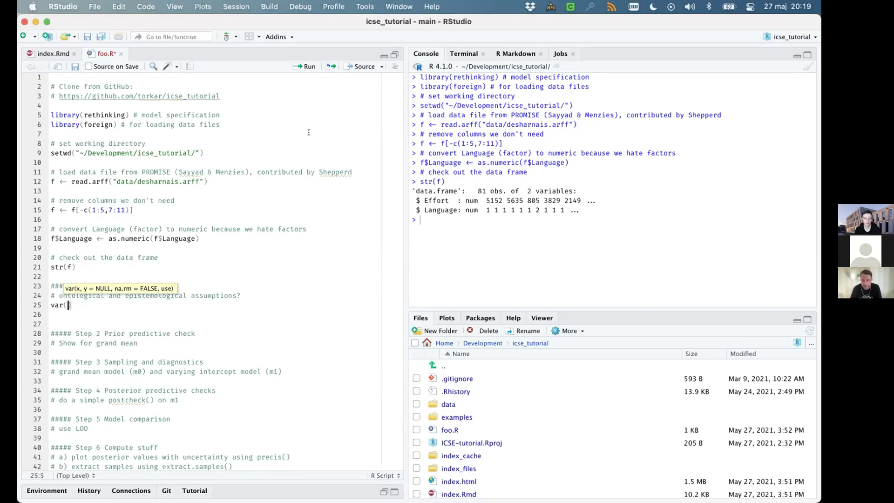
text(f)
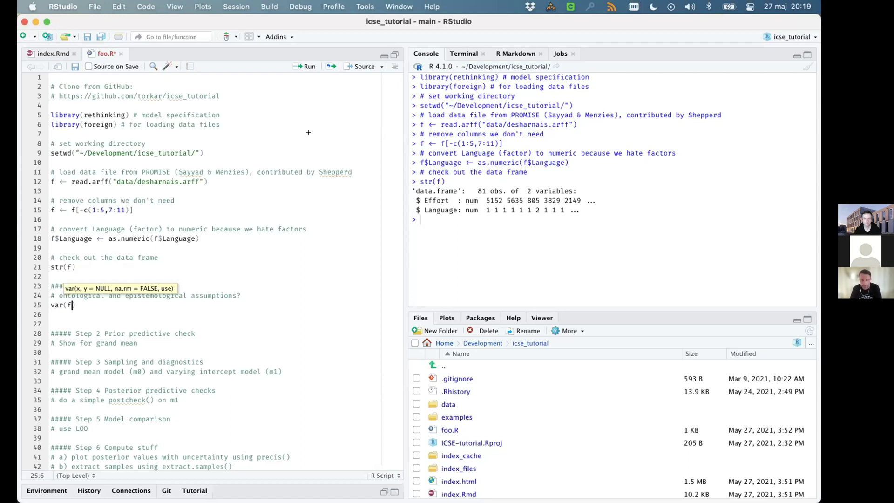
text($)
key(Return)
key(Return)
key(BackSpace)
key(BackSpace)
key(BackSpace)
key(super+Return)
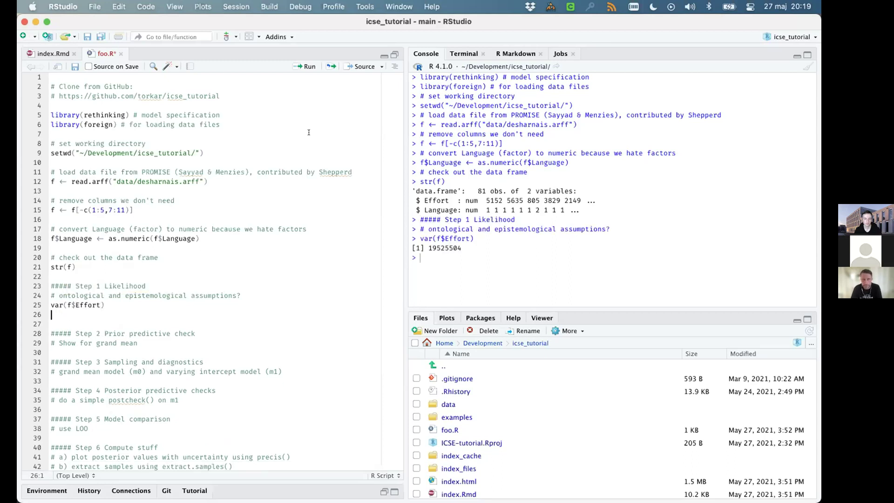
Add mean(f$Effort) on the next line and run it, giving 5046.309
key(BackSpace)
key(Return)
text(mean()
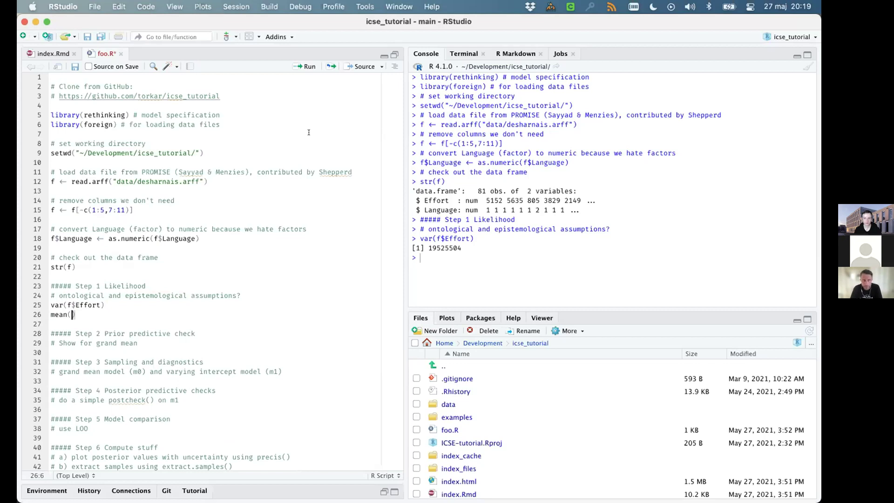
text(f$Effort)
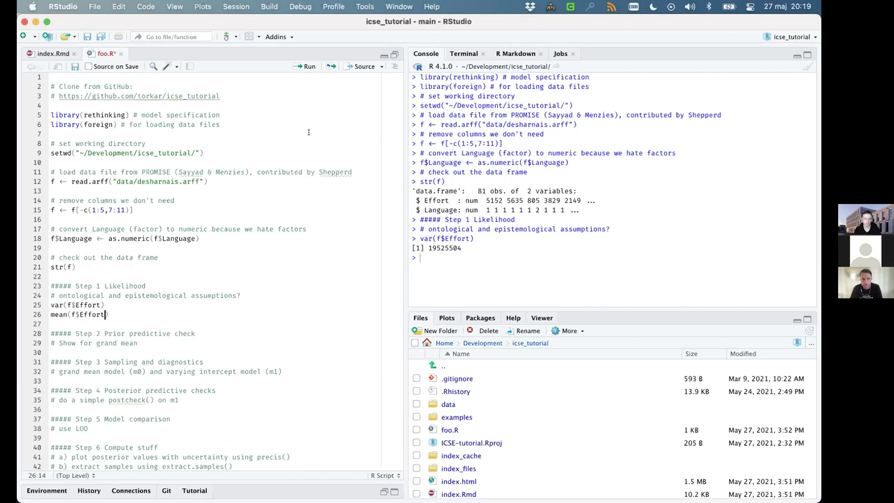
key(super+Return)
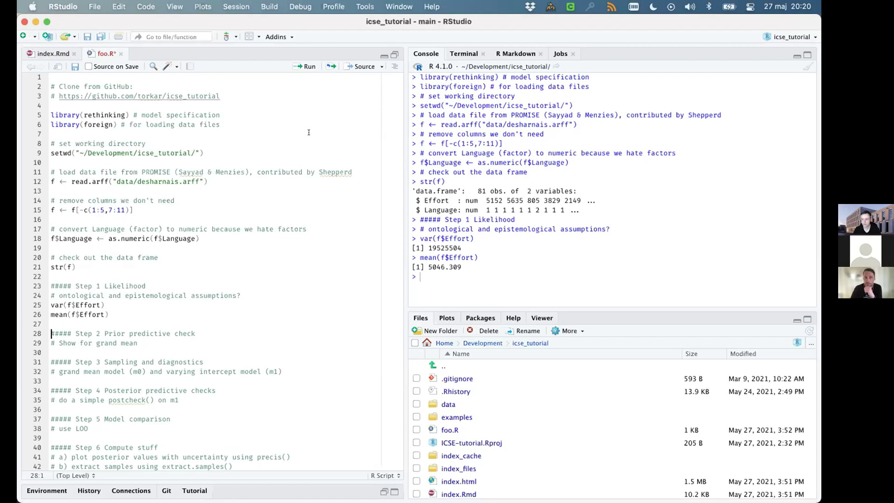
Make space below the Step 3 comments and start m0 <- ulam( with arguments on an indented line
key(Down)
key(End)
key(Return)
key(Down)
key(Down)
key(Down)
key(End)
key(Return)
key(Return)
text(m0)
key(alt+minus)
text(ulam())
key(Delete)
key(Return)
Inside alist, write the likelihood Effort ~ dgampois(lambda, phi) and log(lambda) <- alpha
text(ali)
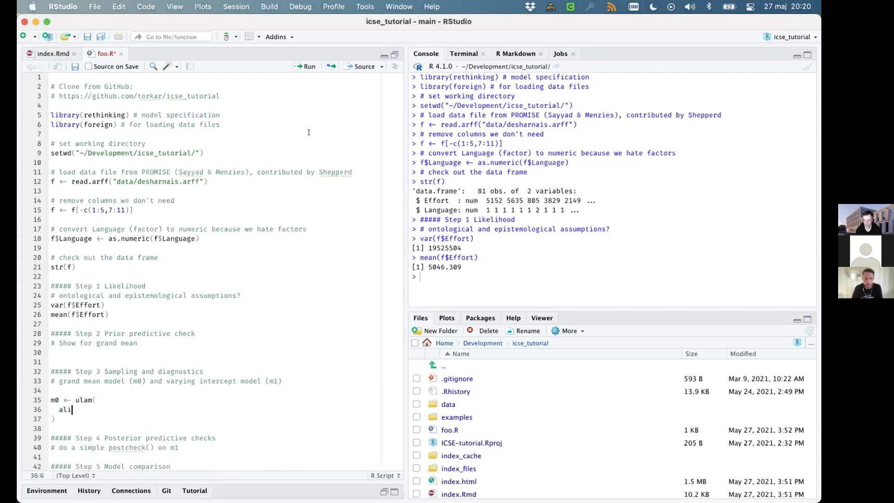
text(st()
key(Return)
text(Effort ~)
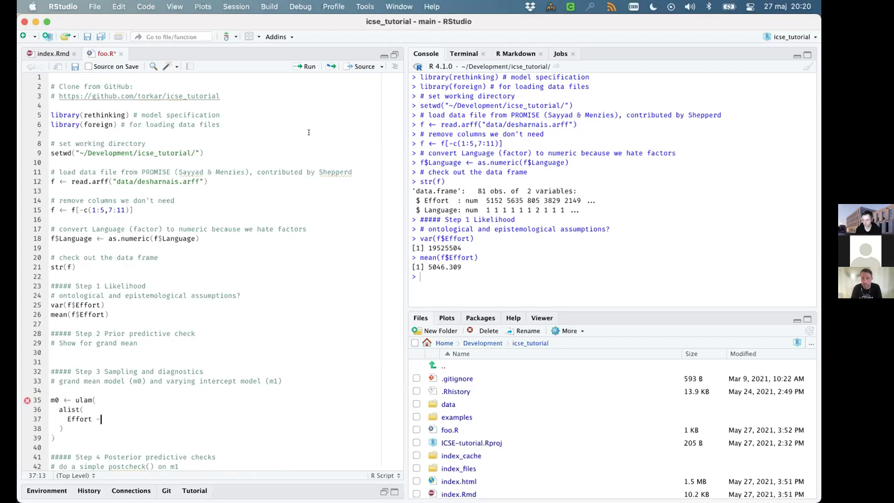
text( dgam)
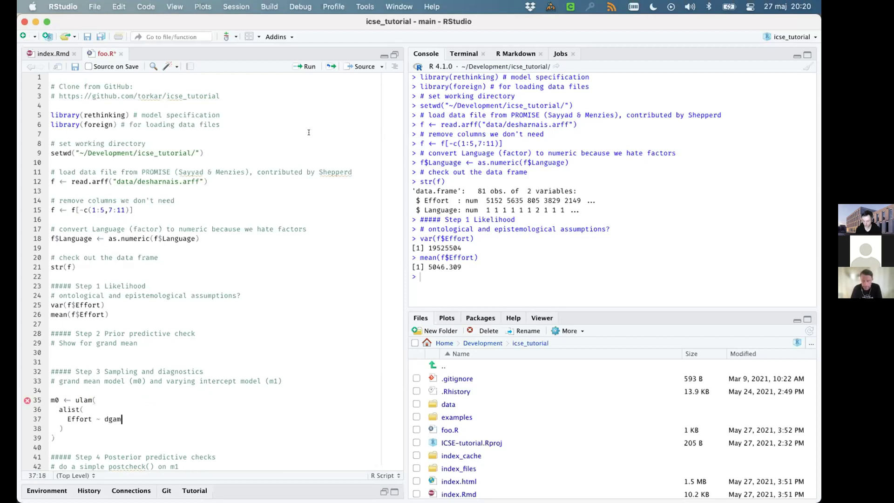
text(pois()
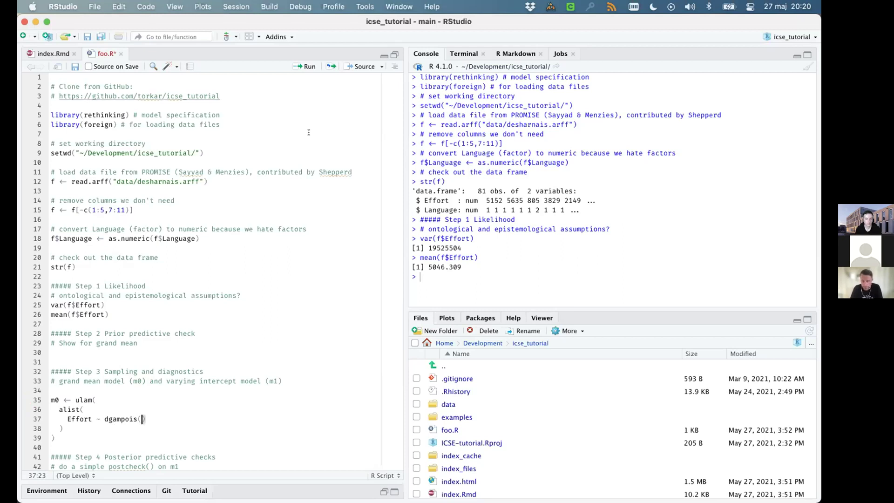
text(lambda, )
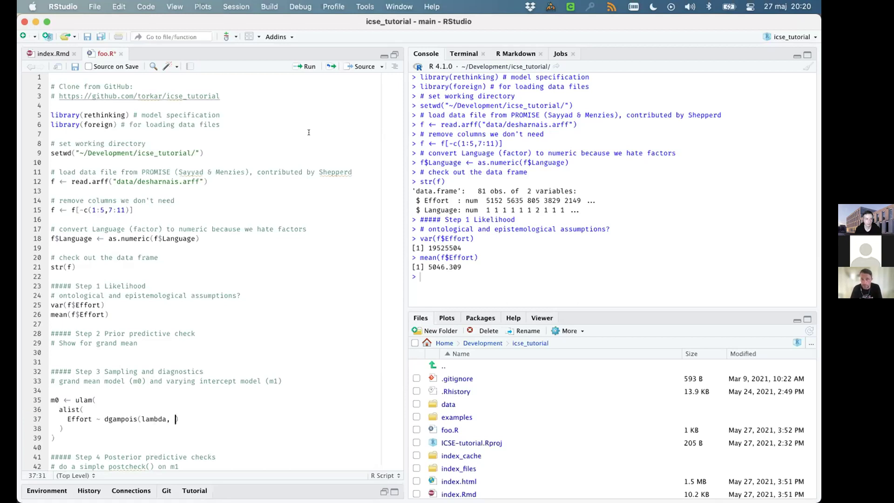
text(phi)
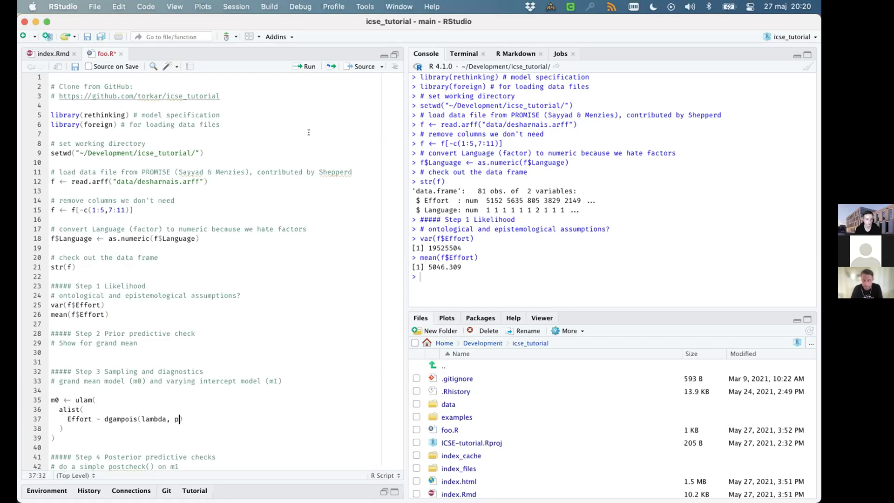
text(),)
key(Return)
text(log(lambda) <-)
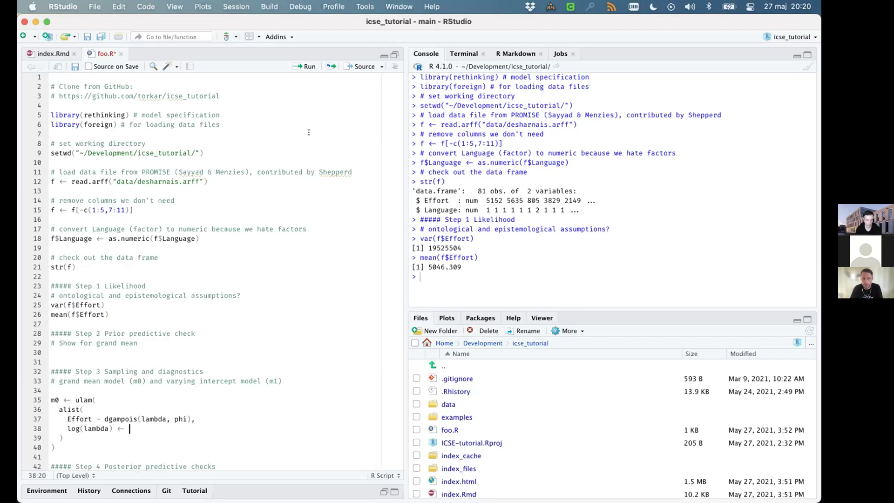
text( alpha,)
key(Return)
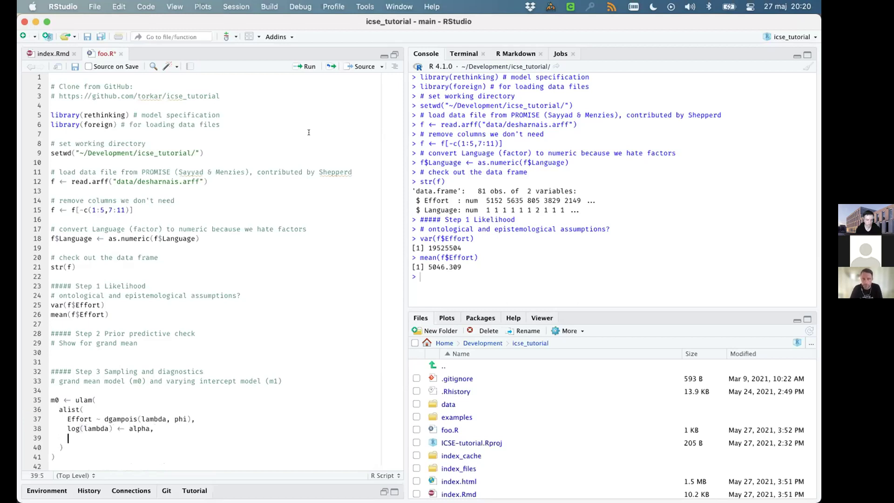
Add the prior lines alpha ~ (left blank) and phi ~ exponential(1)
text(alpha ~)
key(Return)
text(phi ~)
key(Left)
key(Left)
key(Left)
key(Left)
key(shift+Tab)
key(End)
text(exponen)
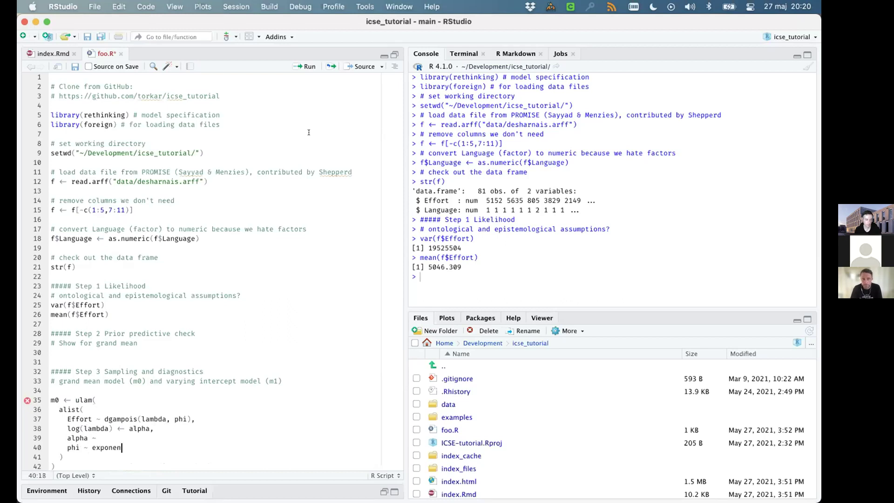
text(tial(1)
key(Up)
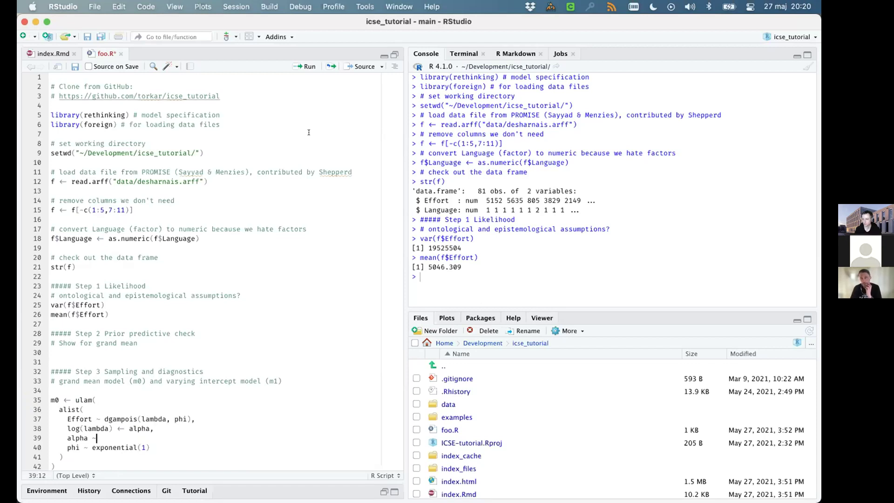
key(Up)
key(Up)
key(Up)
key(Up)
key(Up)
key(Up)
key(Up)
key(Up)
key(Up)
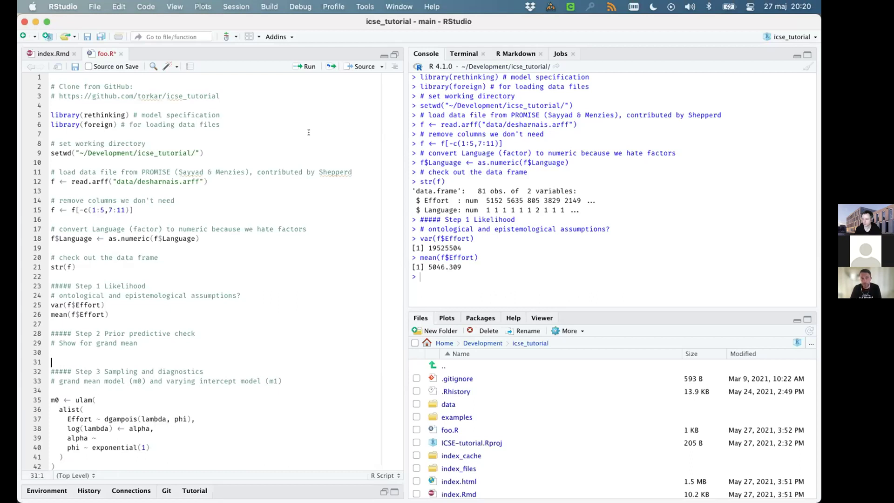
Add max(rlnorm(1e5, 0, 10)) under the prior check and run it, getting a maximum of 2.811998e+19
key(Return)
text(rlno)
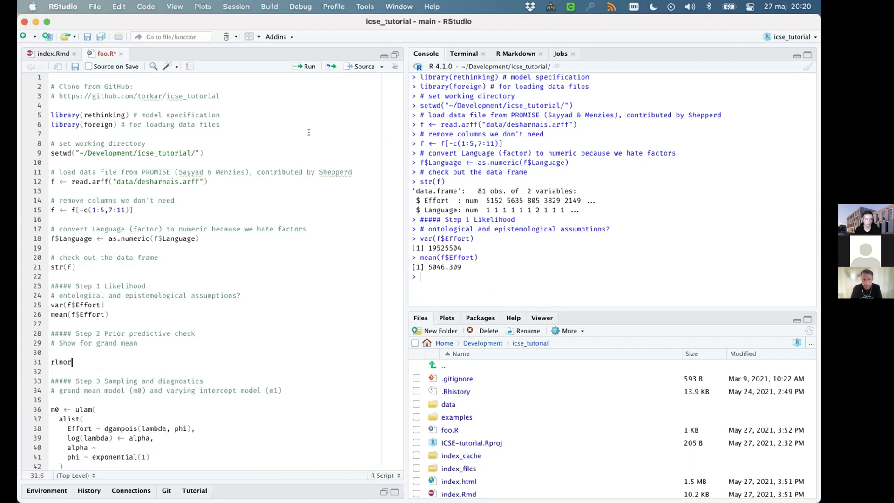
key(Tab)
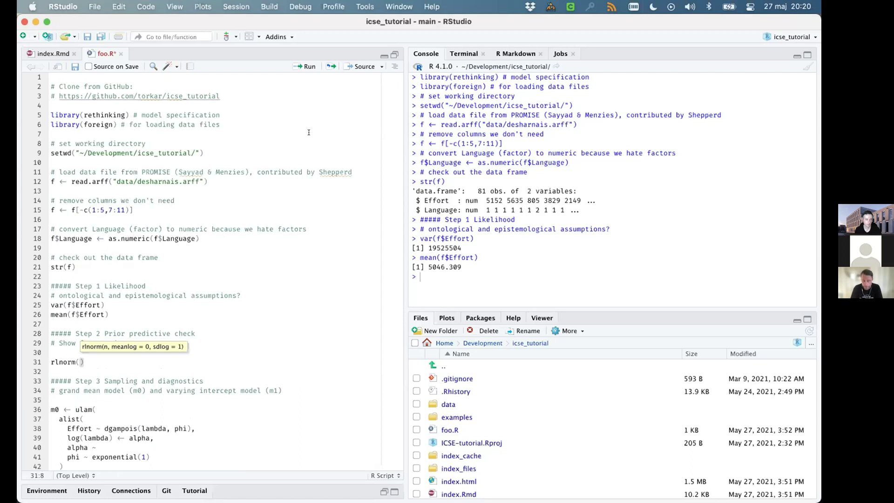
text(1e5)
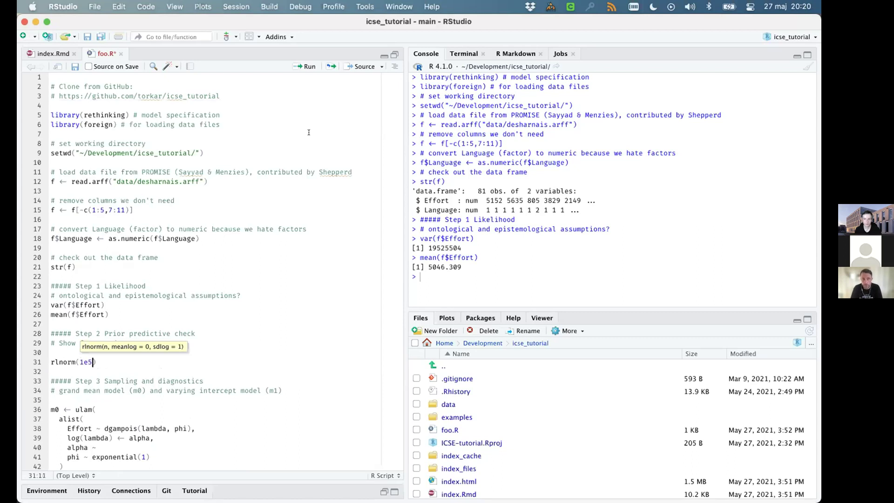
text(, 0, 10)
key(super+Return)
key(Up)
key(Up)
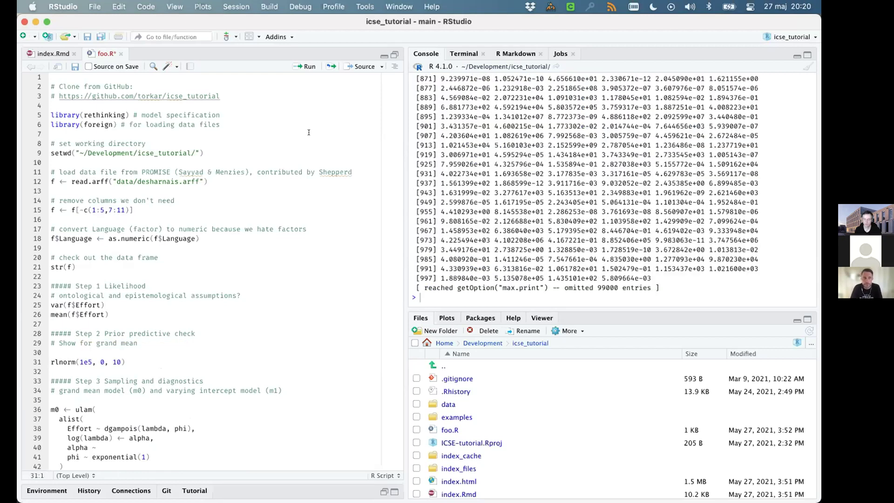
text(max()
key(super+Right)
text())
key(super+Return)
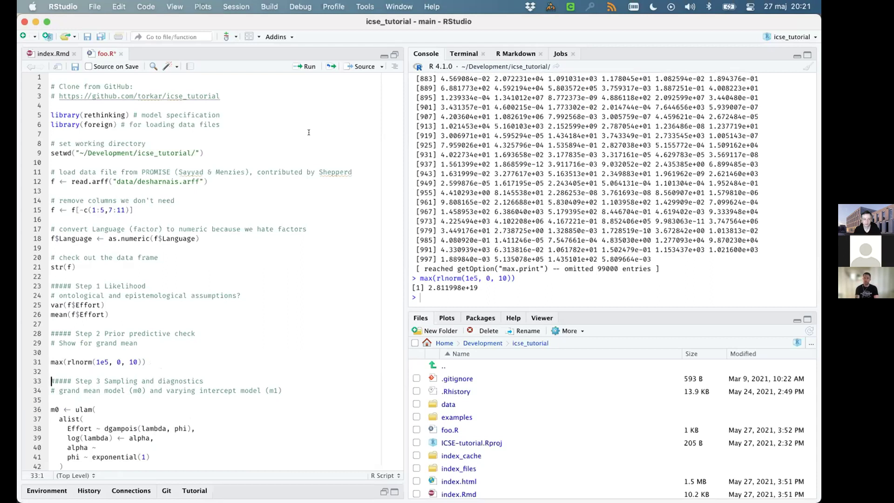
drag(423, 285, 485, 283)
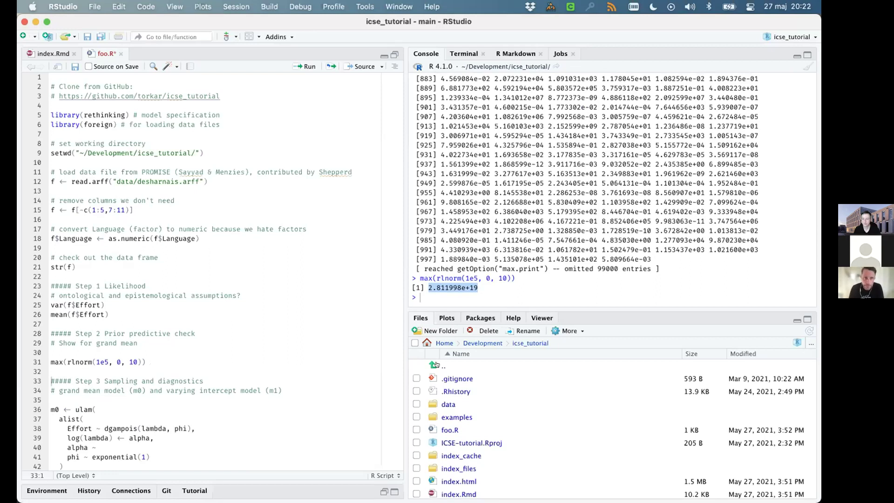
Change sdlog to 4 and rerun the check several times, getting maxima around 10–23 million
drag(133, 362, 137, 362)
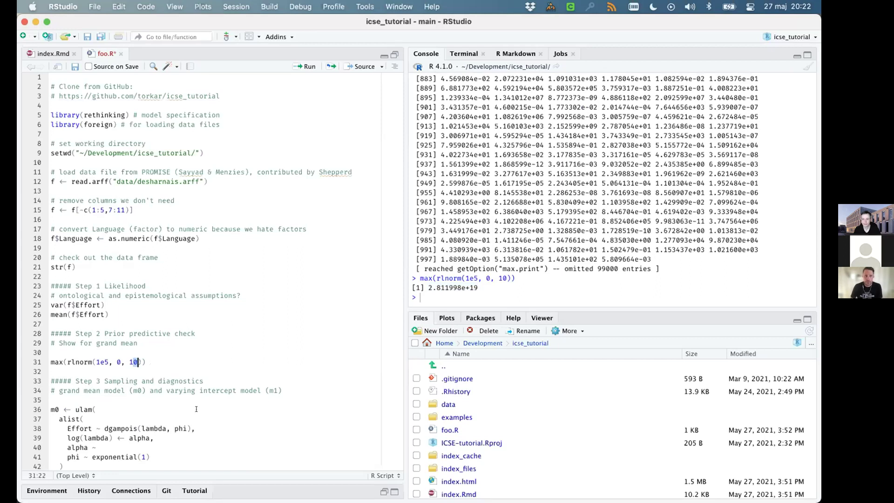
text(4)
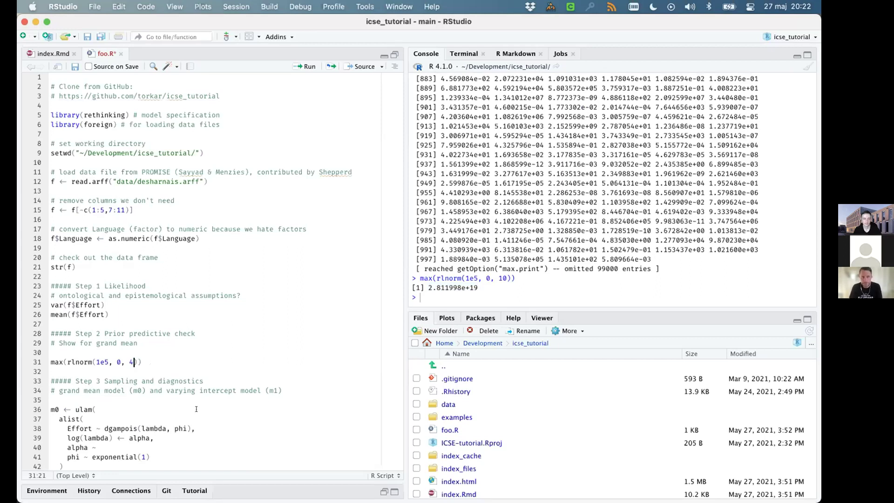
key(super+Return)
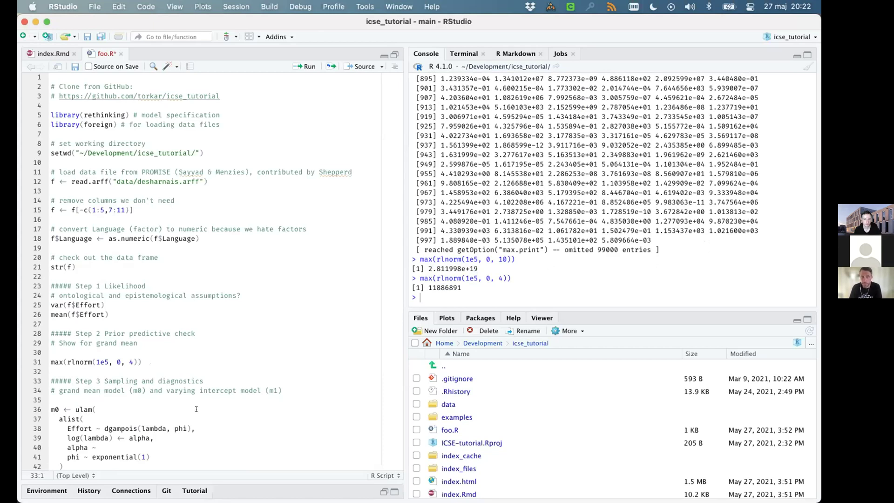
key(Up)
key(Up)
key(alt+Return)
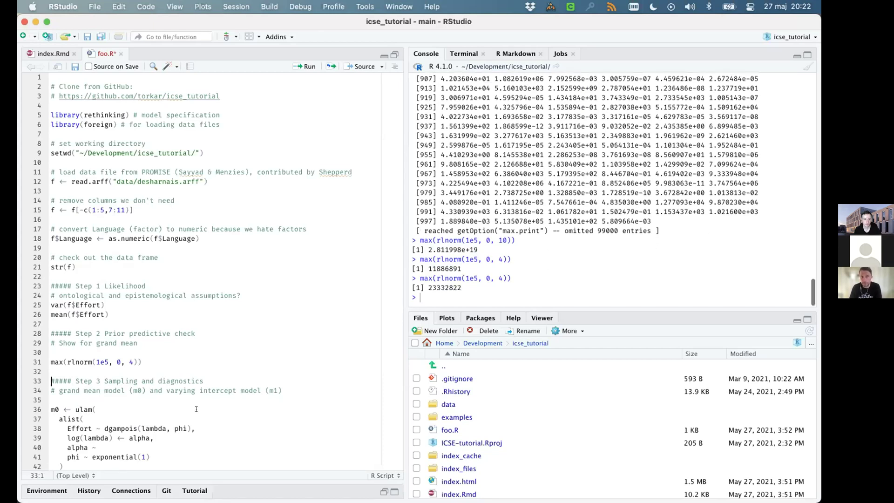
key(alt+Return)
key(super+Return)
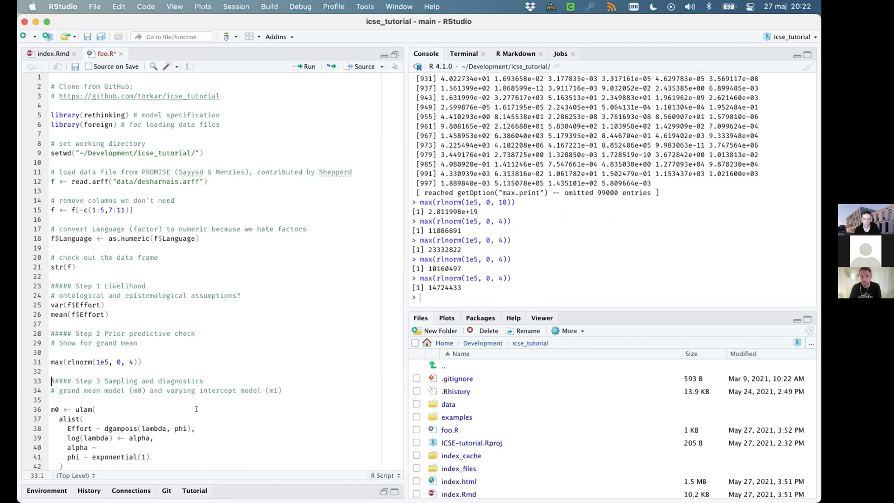
key(Down)
key(Down)
key(Down)
key(Down)
key(Down)
key(Down)
key(End)
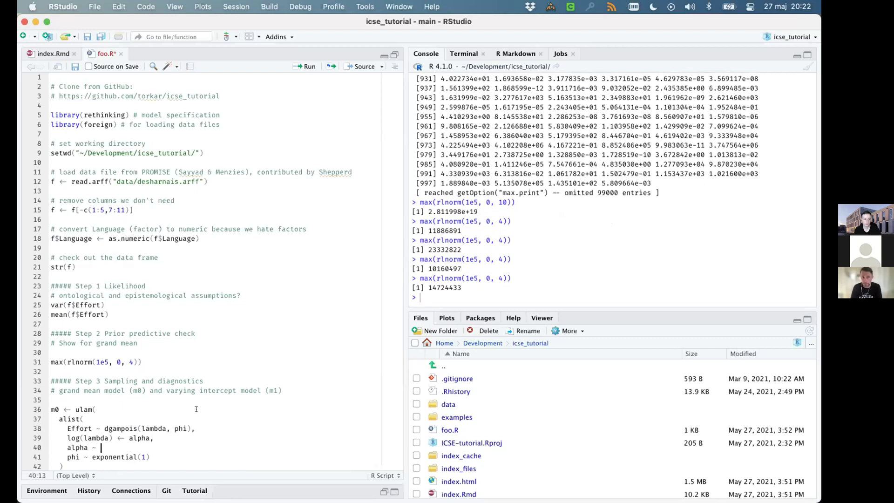
Give alpha a normal(0,4) prior, add data=f, 4 cores, 4 chains, cmdstan, log_lik, iter=5e3, and fit m0
text(normal()
text(0,4)
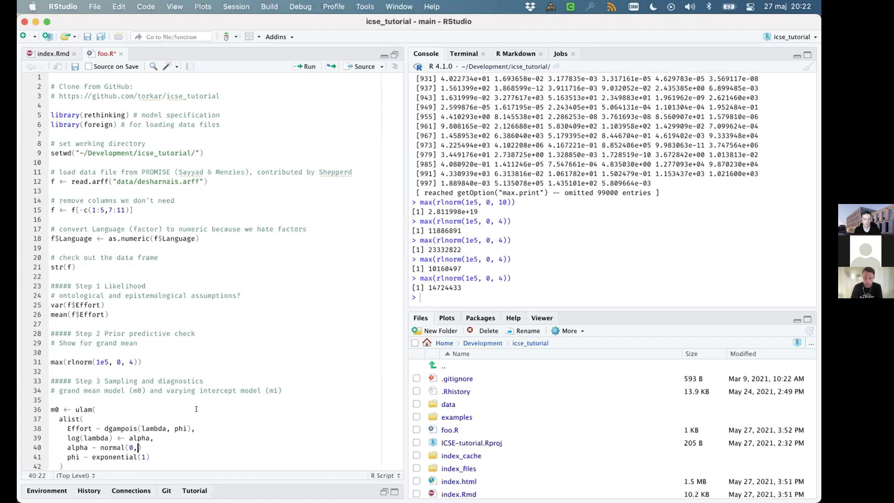
key(Down)
key(Down)
text(, dat)
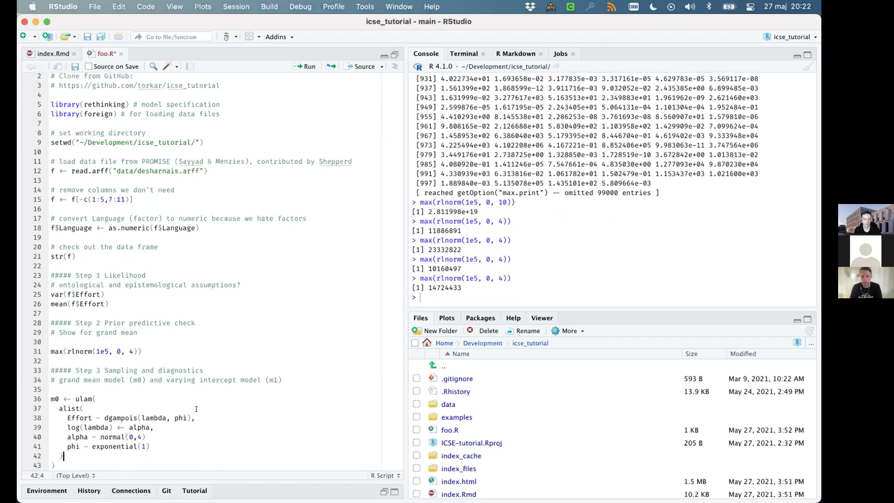
text(a =)
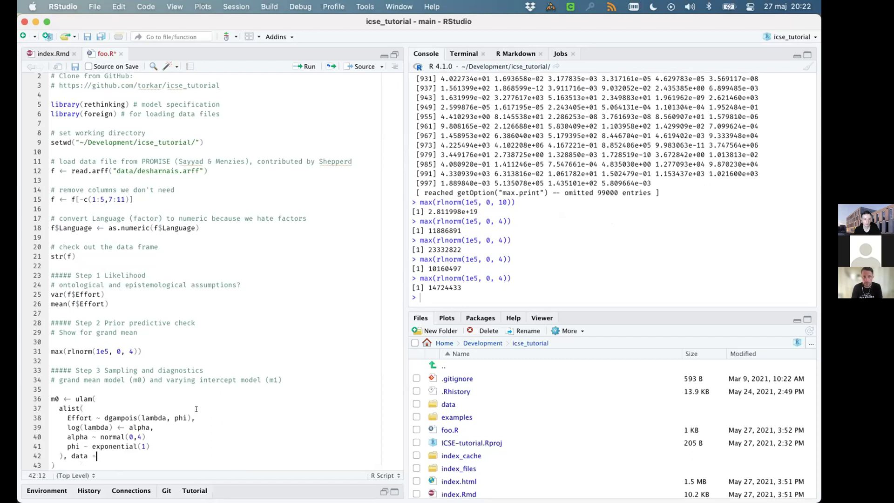
text(f , cores = 4, chains = 4, cmdstan)
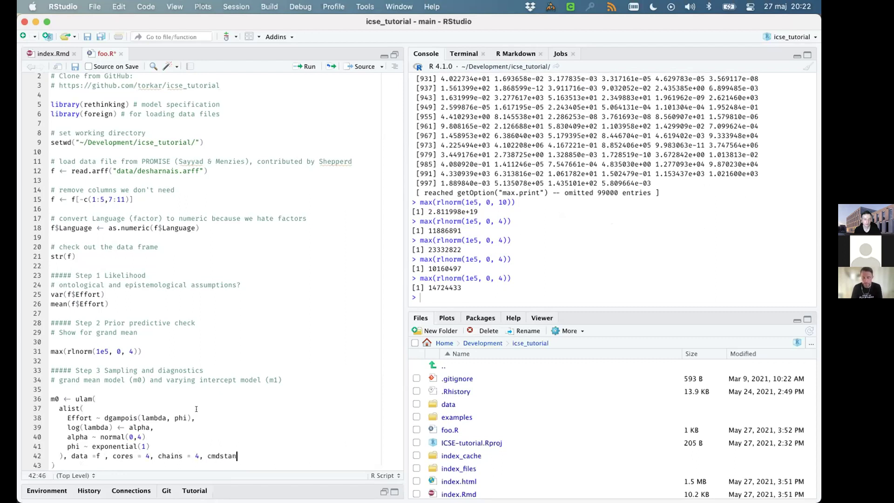
text( = TRUE, log_lik=TRUE, iter )
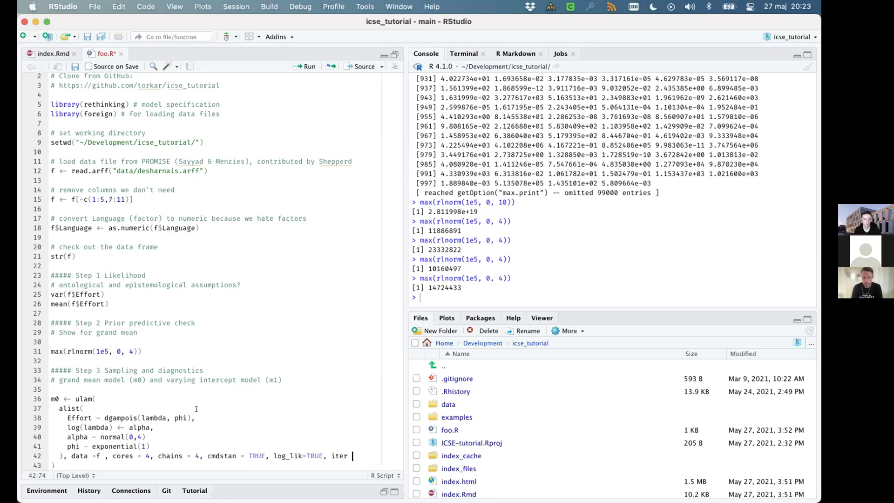
text(= 5e3)
key(super+Return)
key(Up)
key(Up)
key(Up)
key(Up)
key(Left)
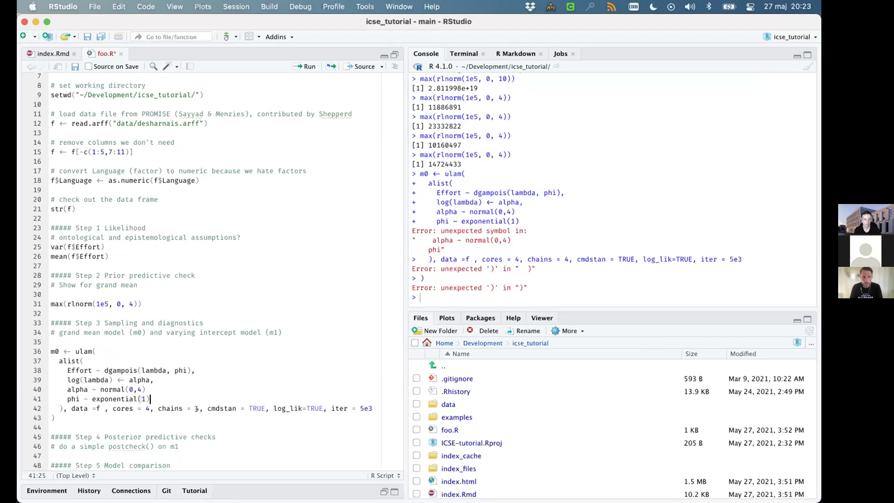
text(,)
key(super+Return)
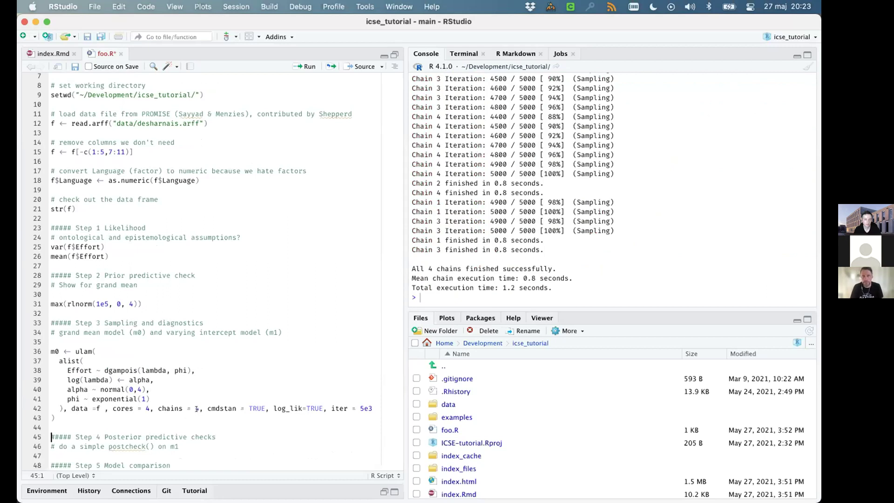
Run precis(m0) and inspect alpha's row: mean 8.53, n_eff 6944, Rhat4 1
click(543, 238)
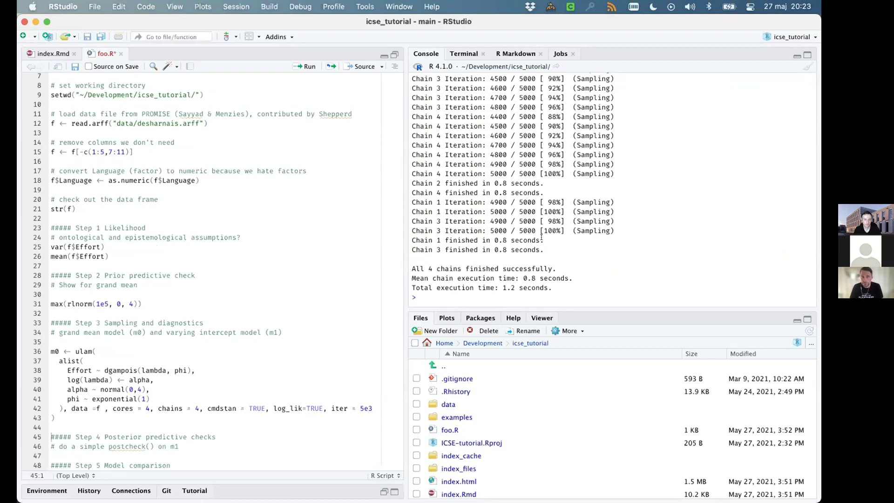
text(precs())
key(Left)
key(Left)
key(Left)
text(i)
key(Right)
key(Right)
text(m0)
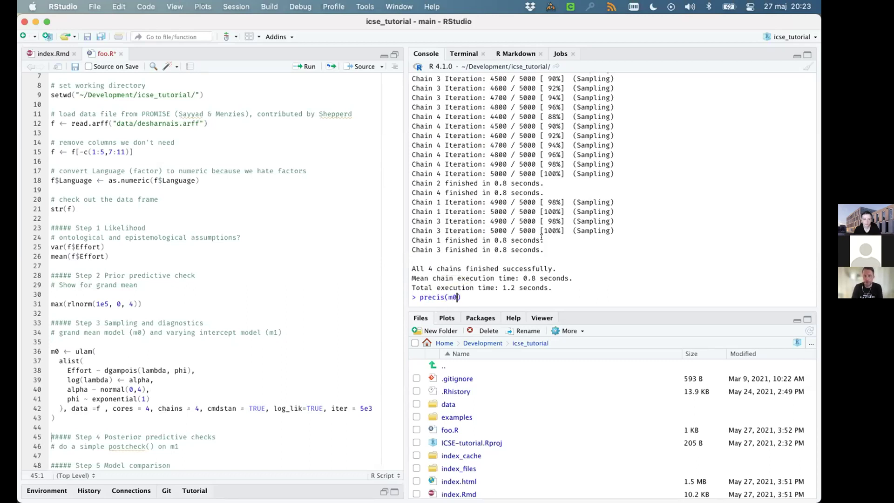
key(Return)
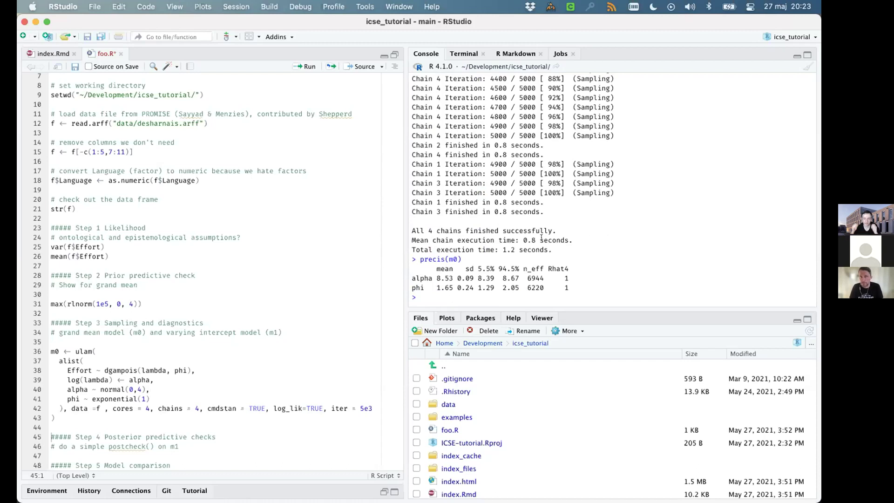
triple_click(536, 278)
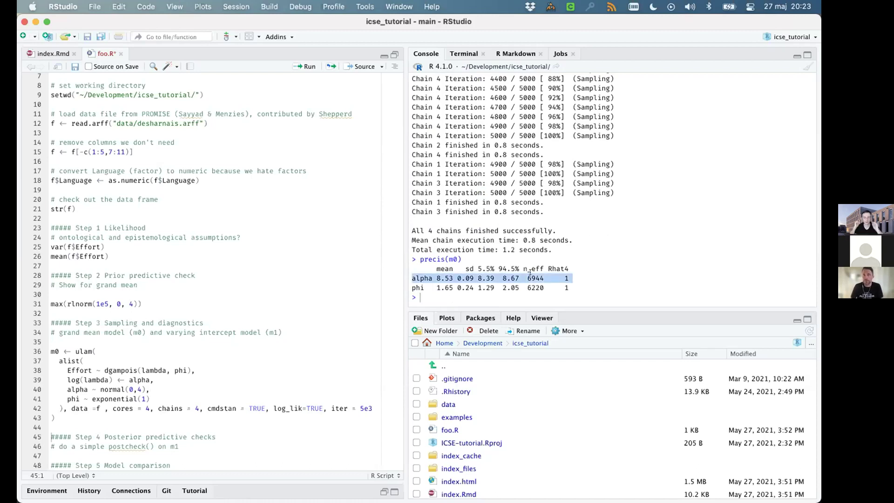
double_click(536, 278)
double_click(566, 278)
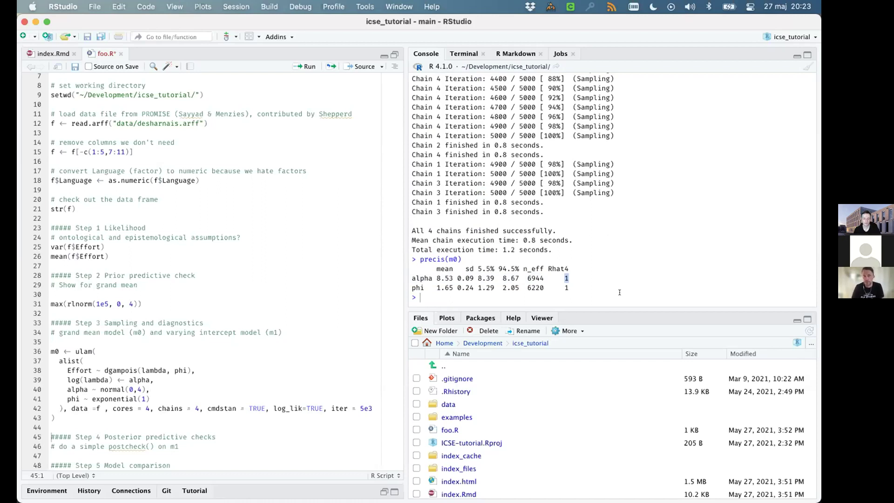
double_click(448, 277)
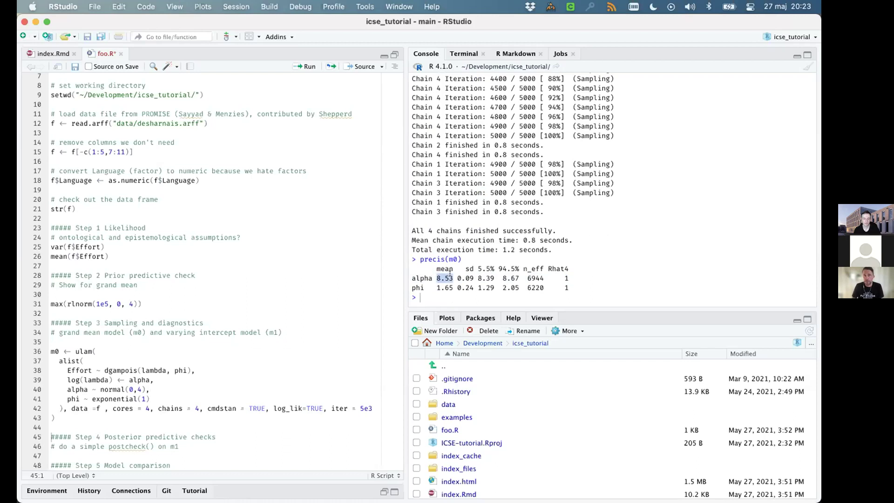
Compute exp(8.53) to get alpha's mean on the effort scale, 5064.446
click(485, 292)
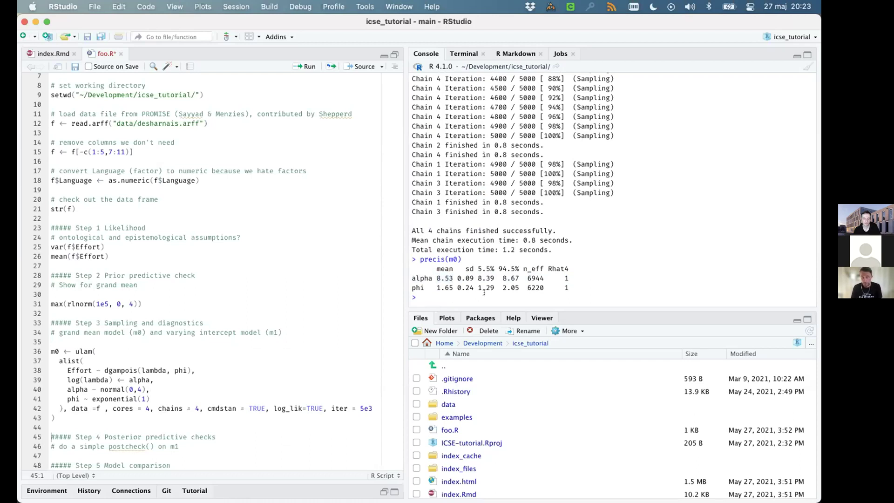
text(exp(8.)
text(53))
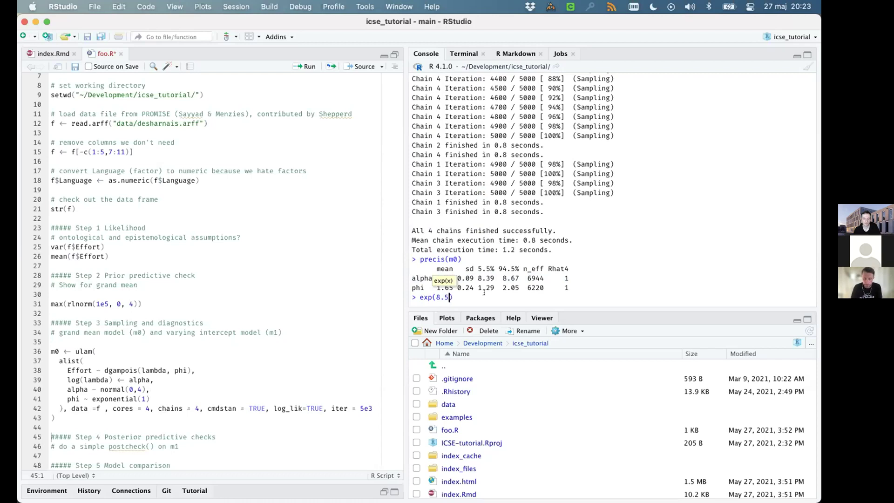
key(Return)
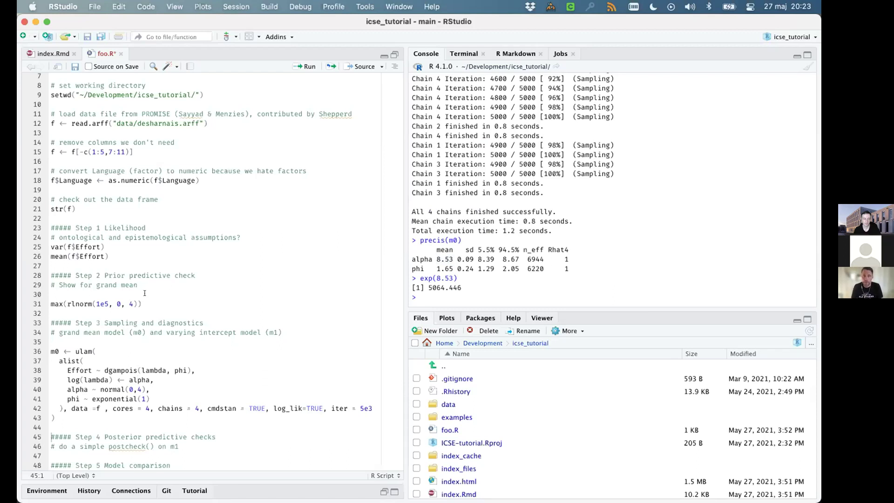
Add postcheck(m0) under the postcheck comment and run it to plot the posterior validation check
scroll(137, 292, down, 4)
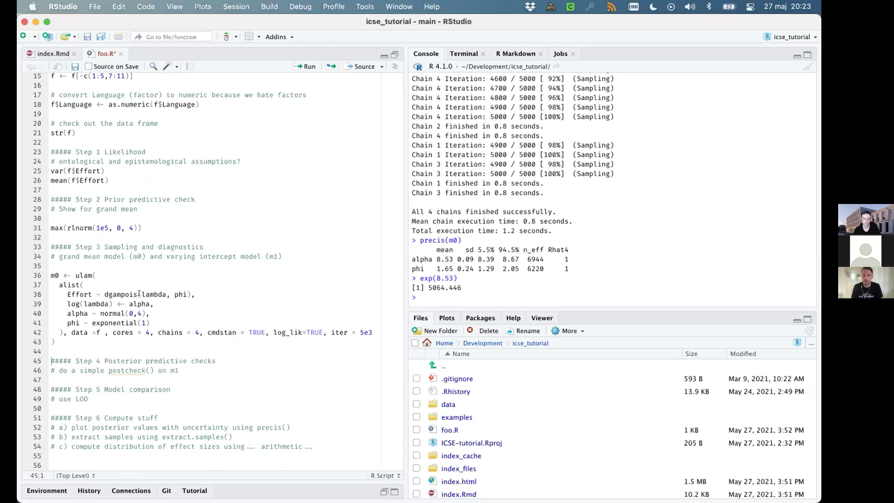
click(183, 370)
key(Return)
key(Return)
text(postcheck()
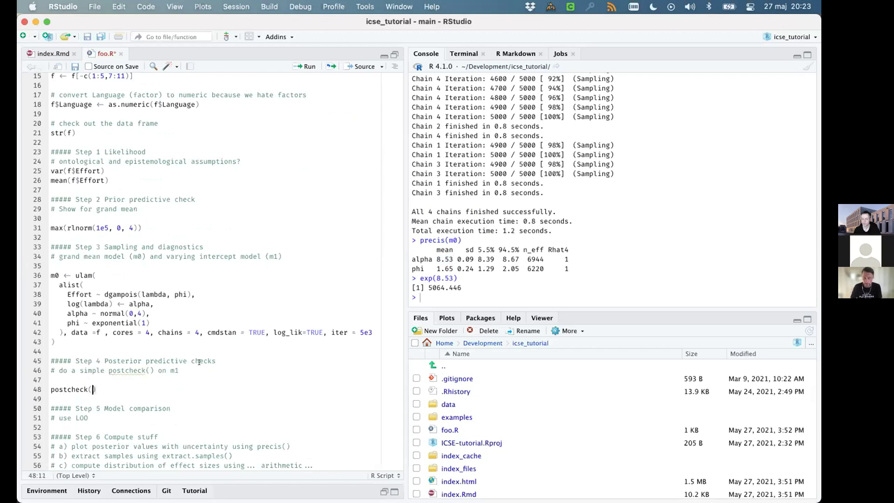
text(m0)
key(super+Return)
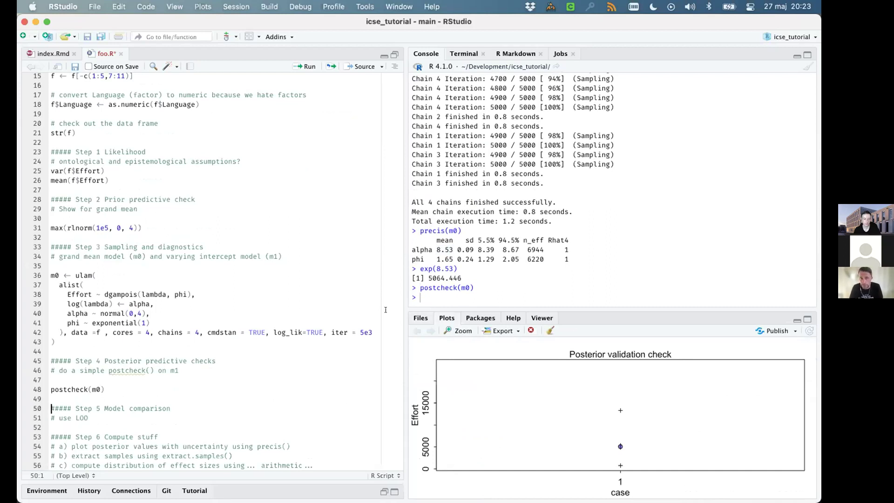
Write compare(m0,m1, func=LOO) beneath the "# use LOO" comment and select that line
scroll(104, 408, down, 1)
click(107, 410)
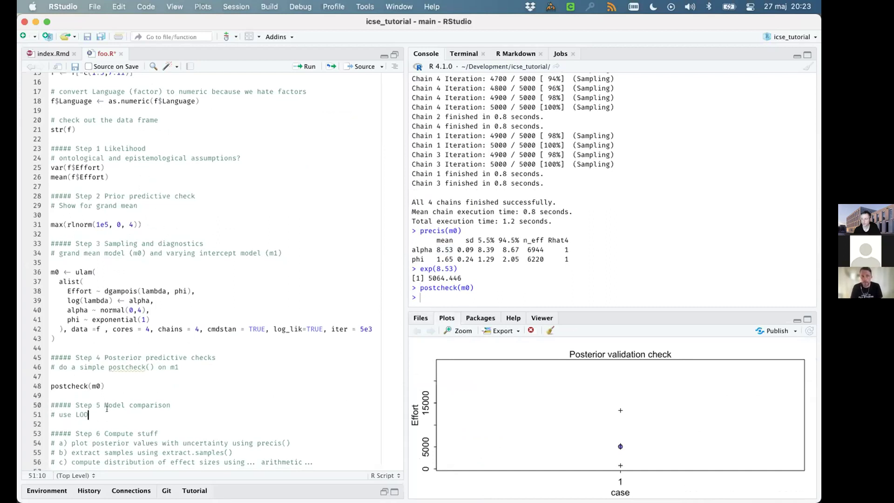
key(Return)
key(Return)
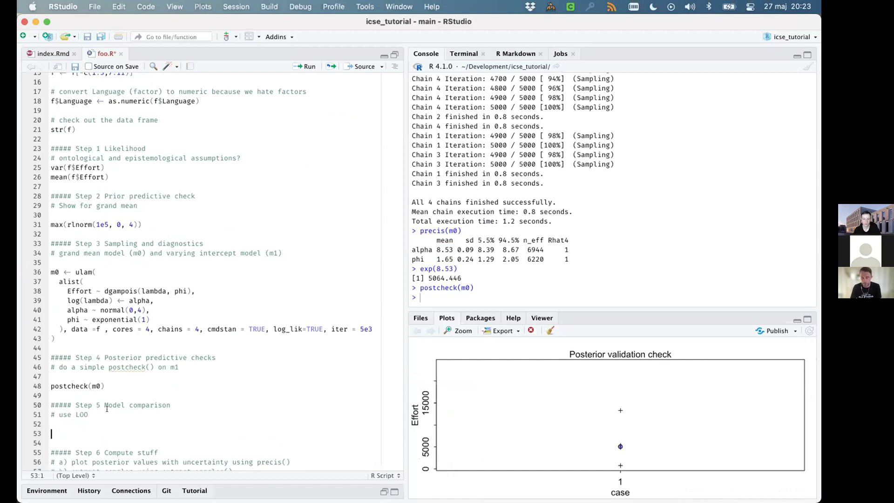
text(compare())
key(Left)
text(m0,m1,)
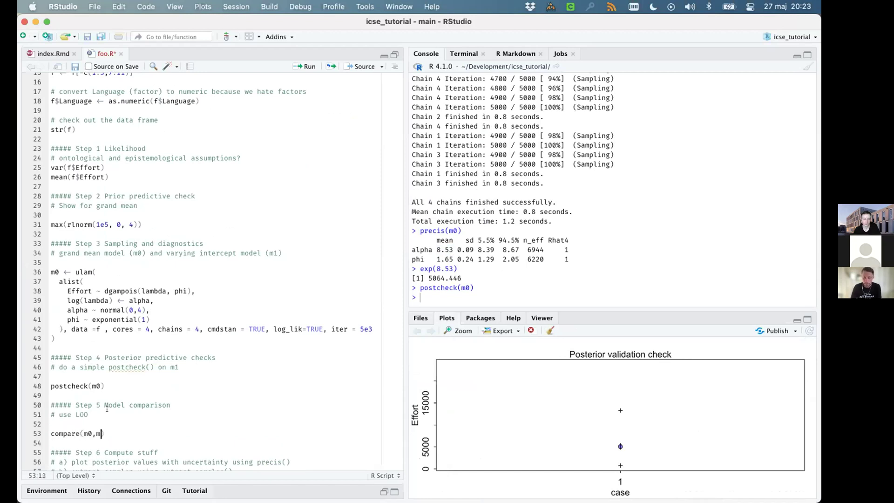
text( func=LOO)
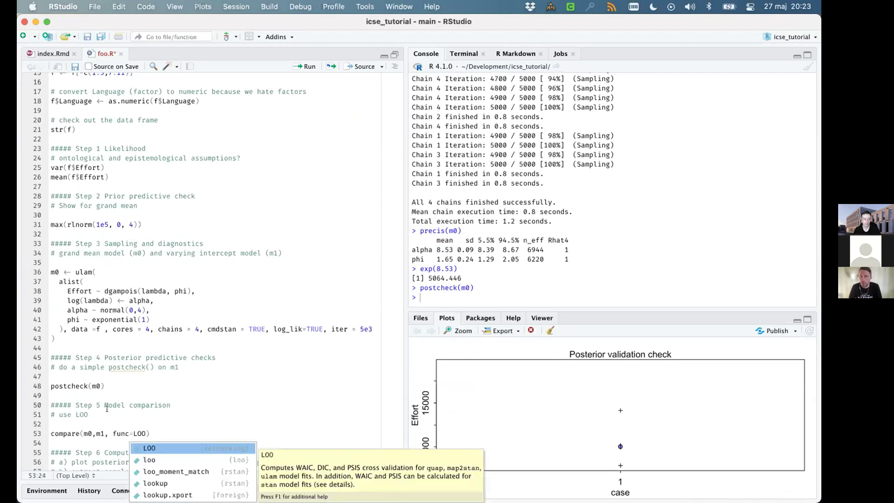
click(155, 367)
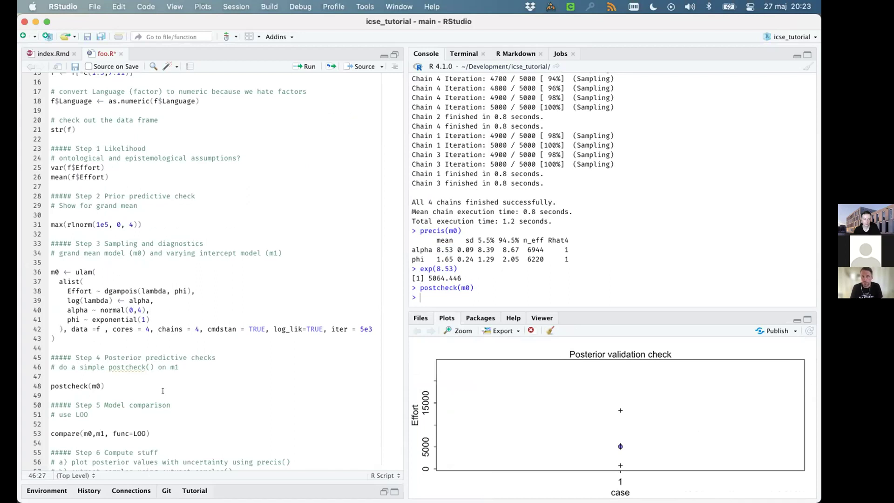
drag(156, 432, 45, 433)
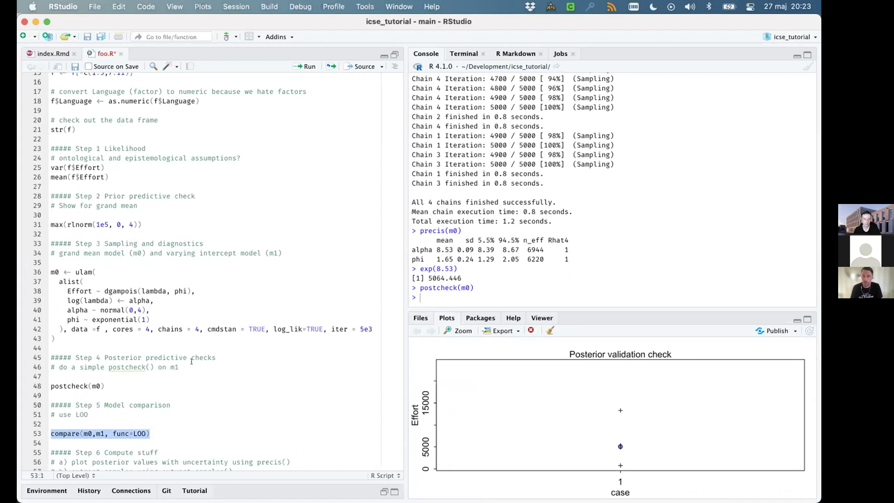
scroll(216, 352, down, 2)
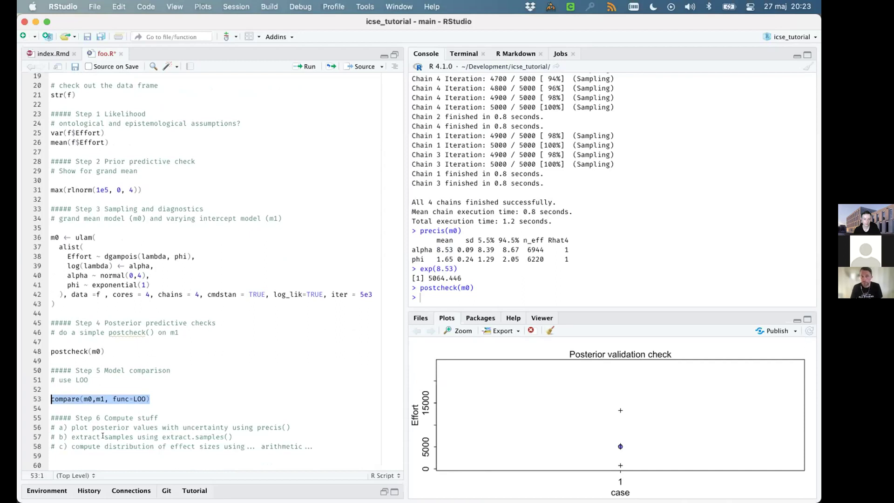
Plot m0's precis intervals with plot(precis(m0)) in the console
right_click(180, 446)
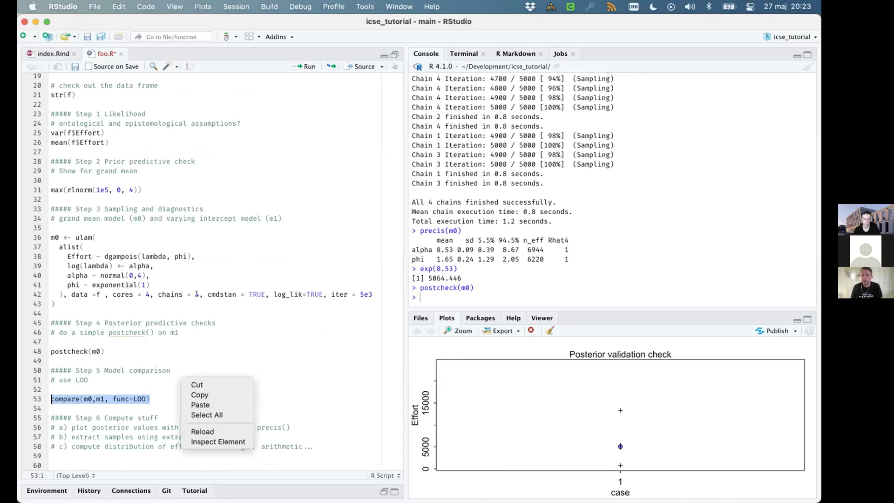
click(564, 285)
text(precis()
text(m0))
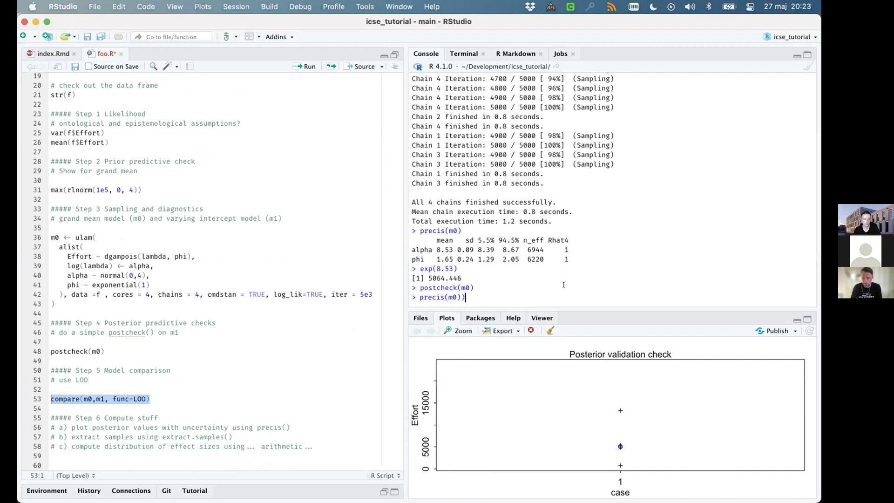
key(Home)
text(plot()
key(Return)
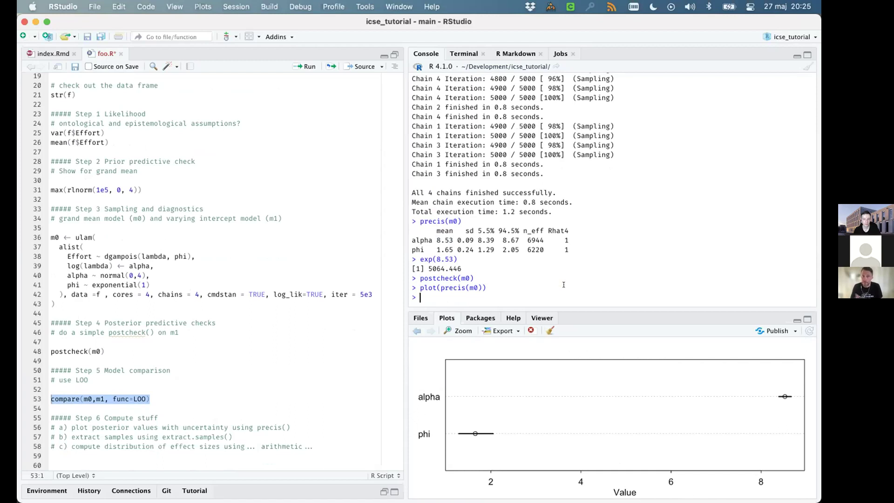
Store m0's posterior samples with post <- extract.samples(m0)
text(extract.s)
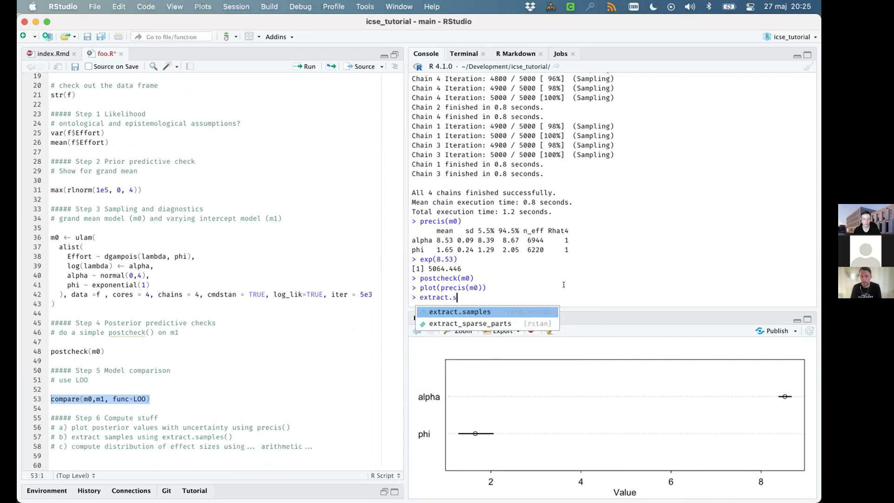
key(Tab)
text(m0)
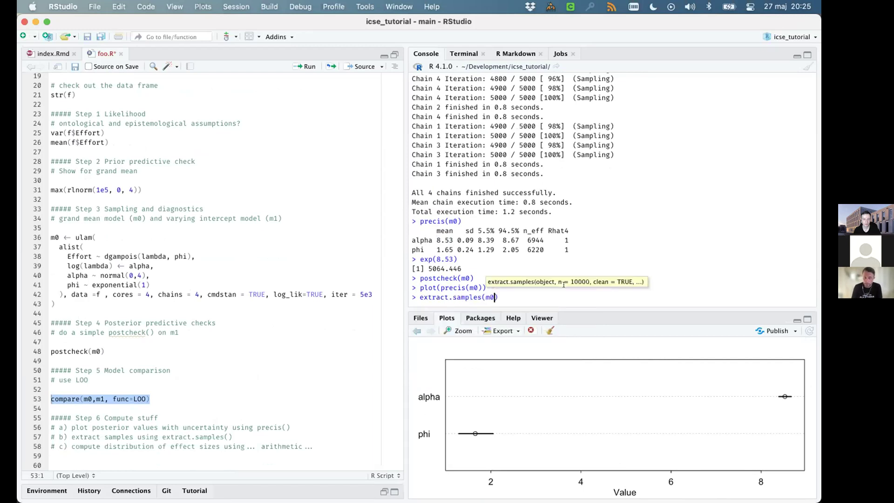
key(Home)
text(post <)
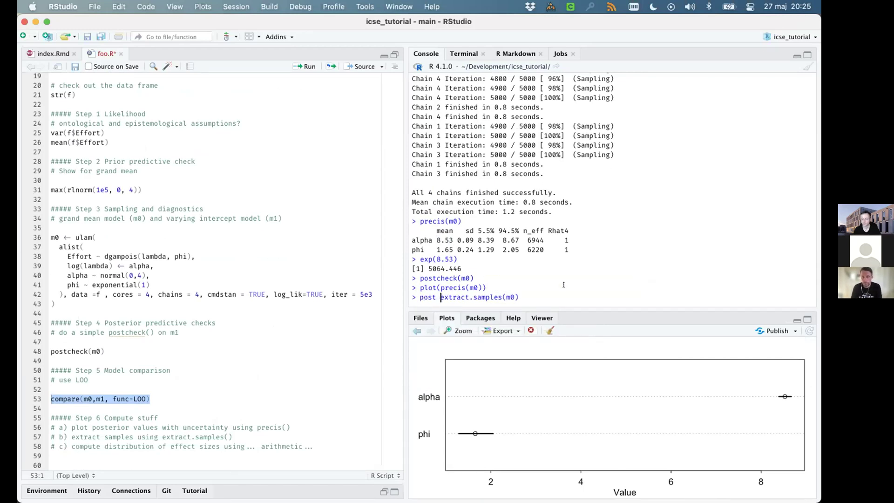
text(-)
key(Return)
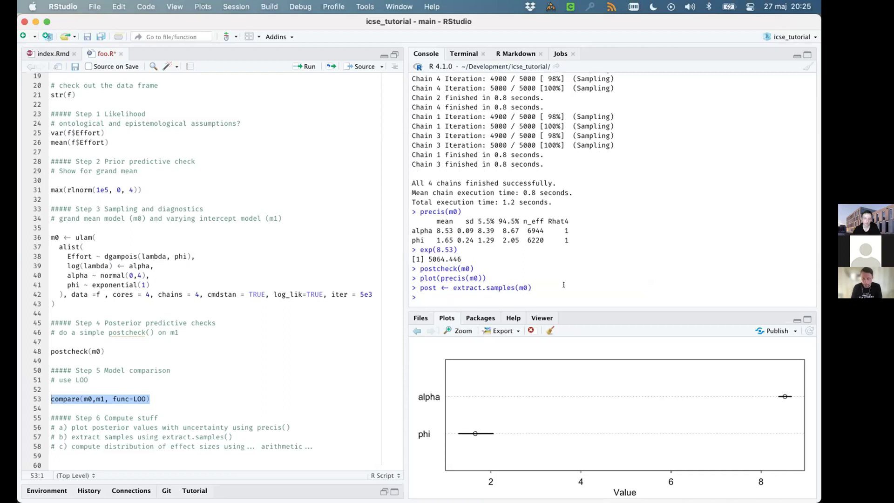
Run str(post) to confirm 10000 draws each of alpha and phi
text(str(post))
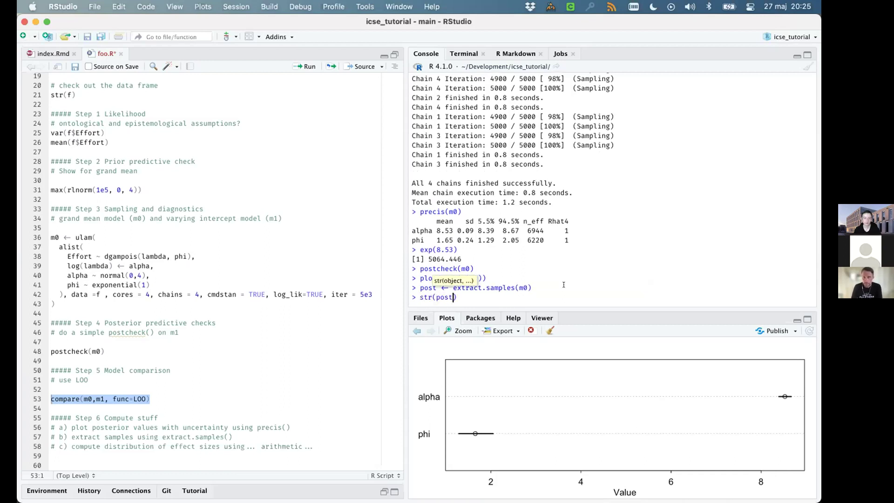
key(Return)
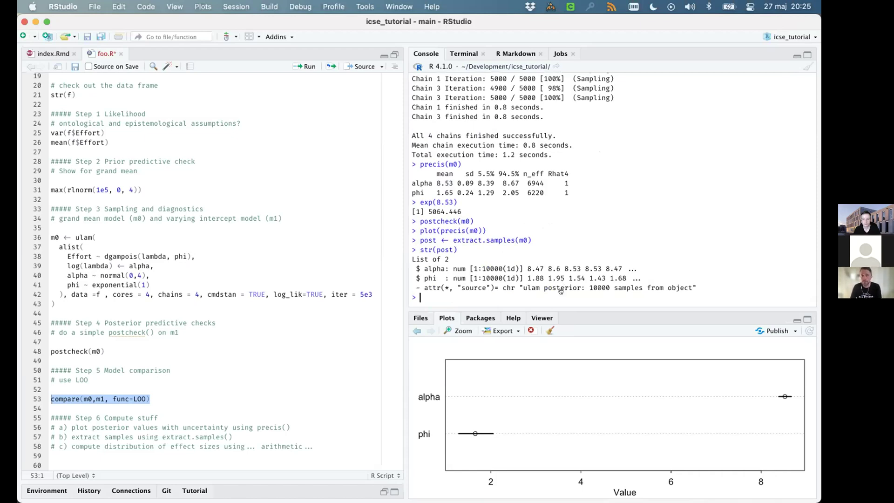
key(super+Tab)
key(super+Tab)
key(super+Tab)
Load the author's github.io homepage in Safari, then go to GitHub
key(super+l)
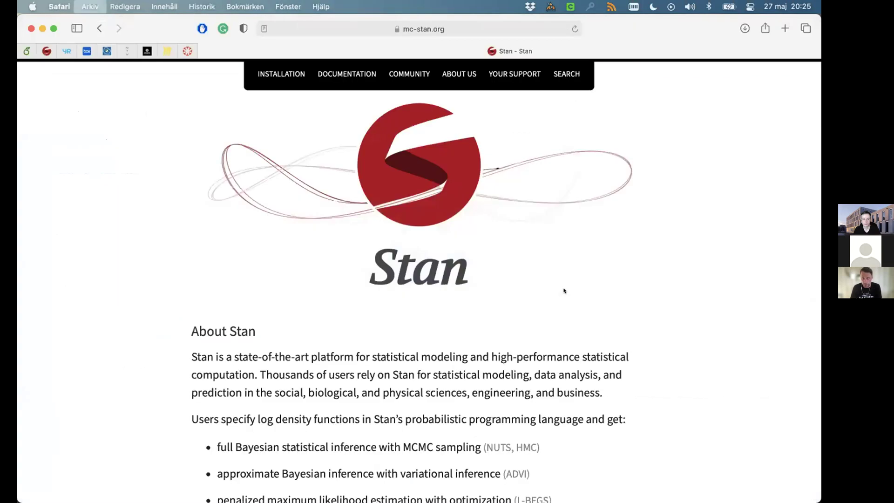
text(torkar.)
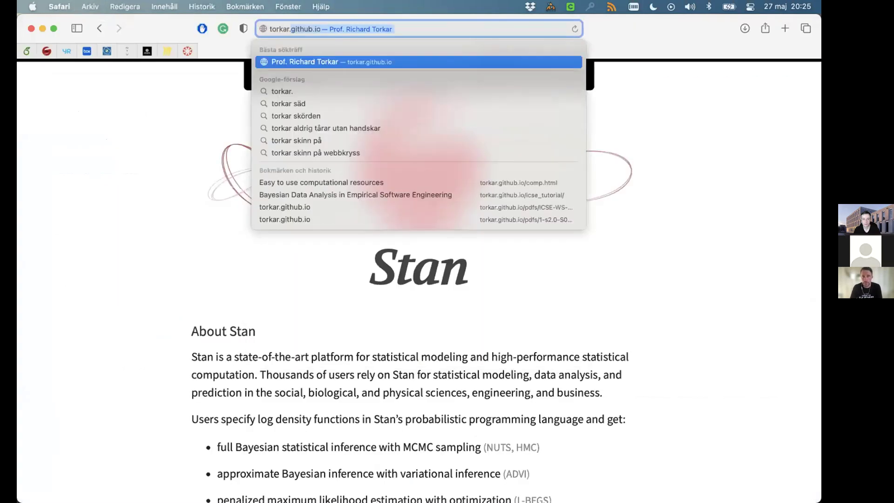
key(Return)
key(super+l)
text(github.com)
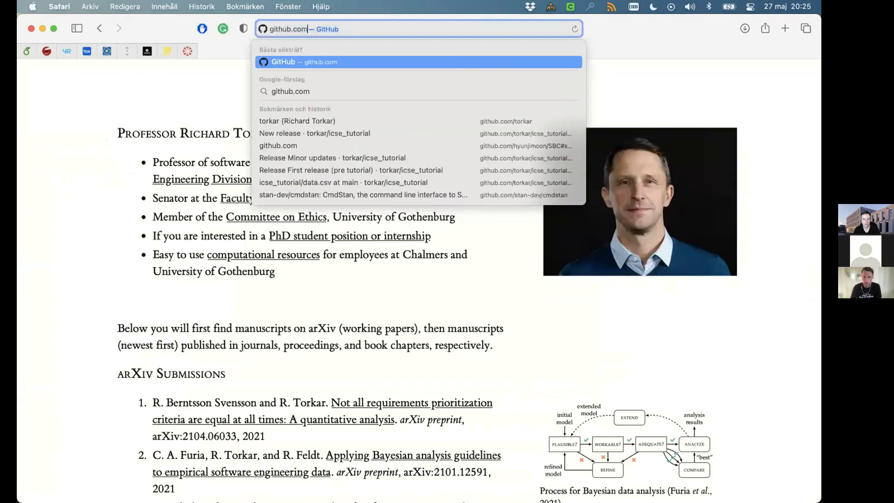
key(Return)
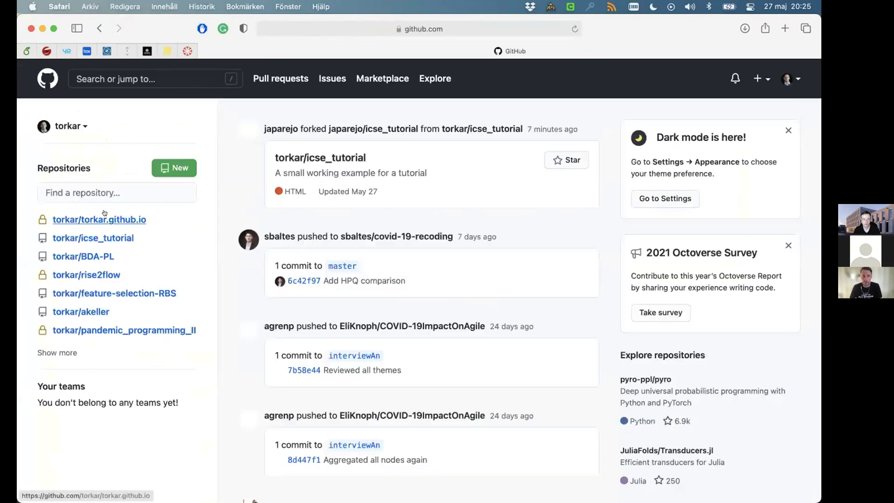
Open the icse_tutorial repository and follow the README link to the published tutorial page
click(93, 238)
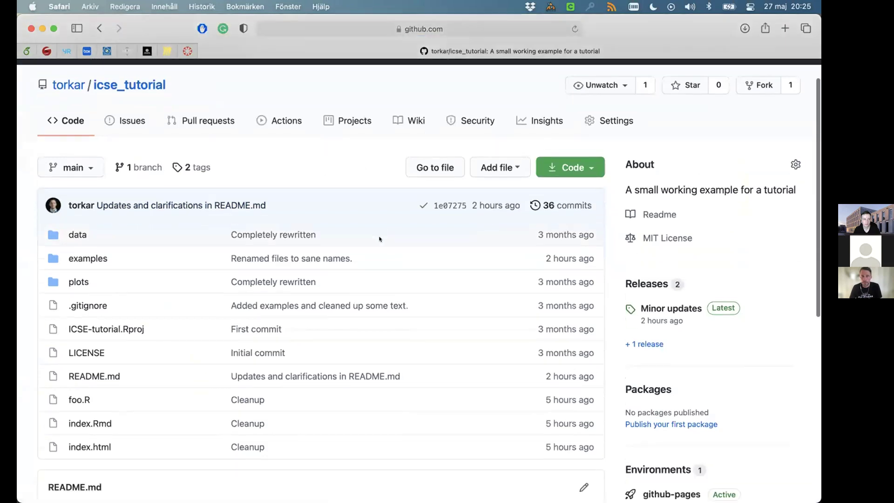
scroll(379, 238, down, 2)
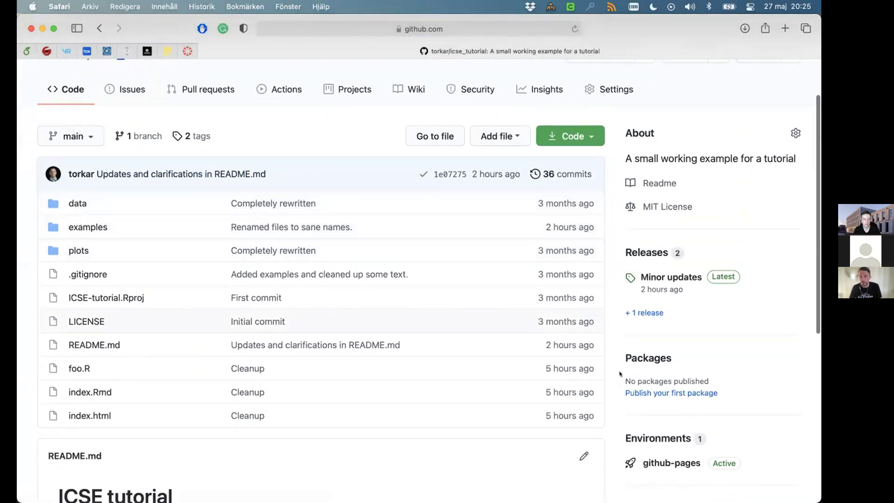
scroll(345, 356, down, 10)
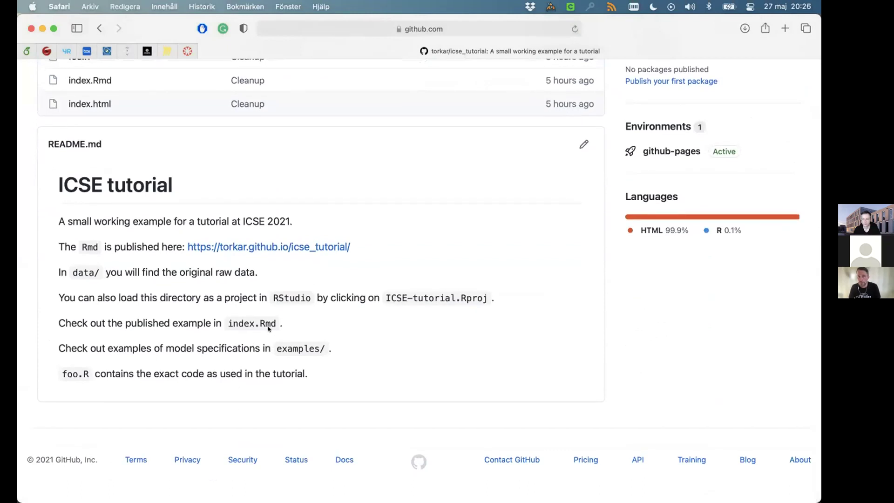
click(301, 247)
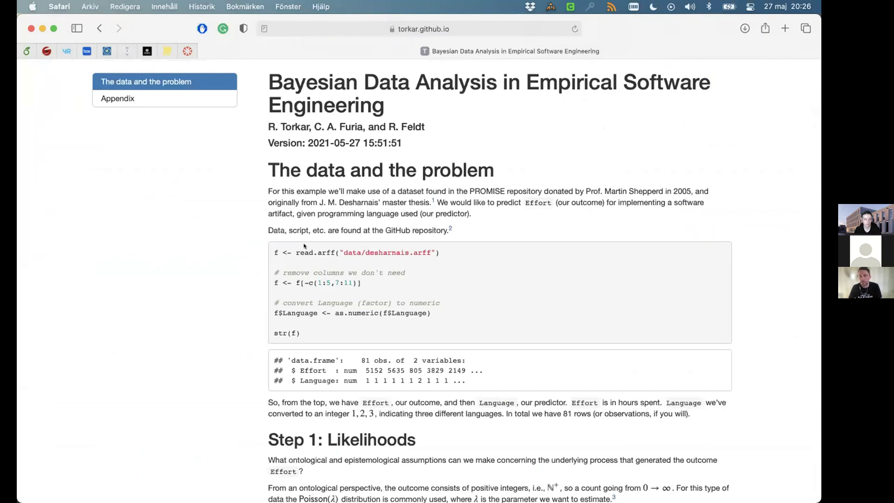
Switch from Safari to the Zoom meeting window
key(super+Tab)
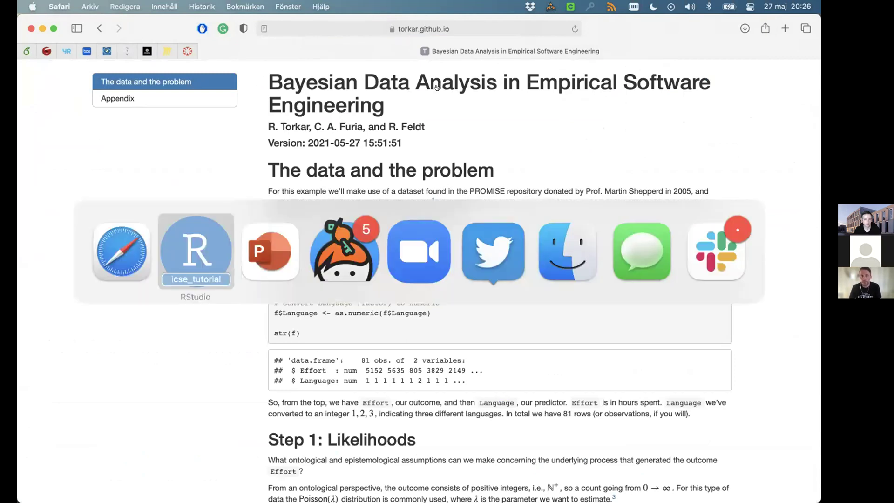
key(super+Tab)
key(super+Tab)
key(super+Tab)
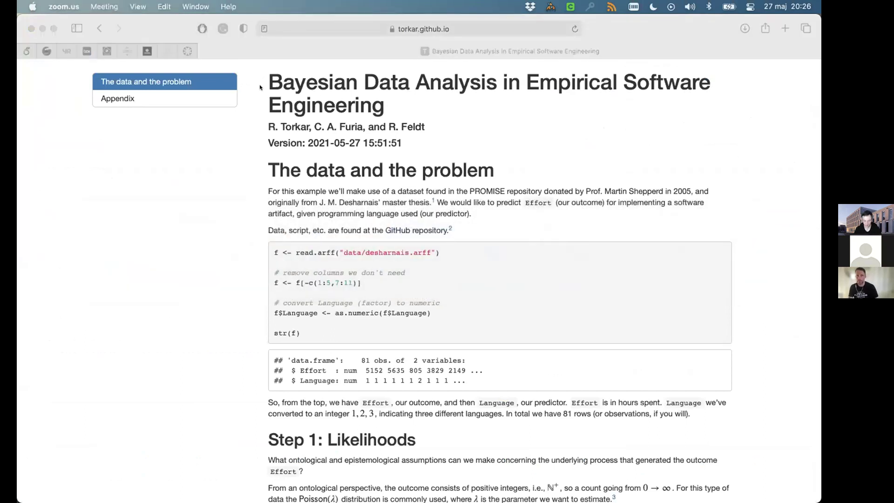
key(super+Tab)
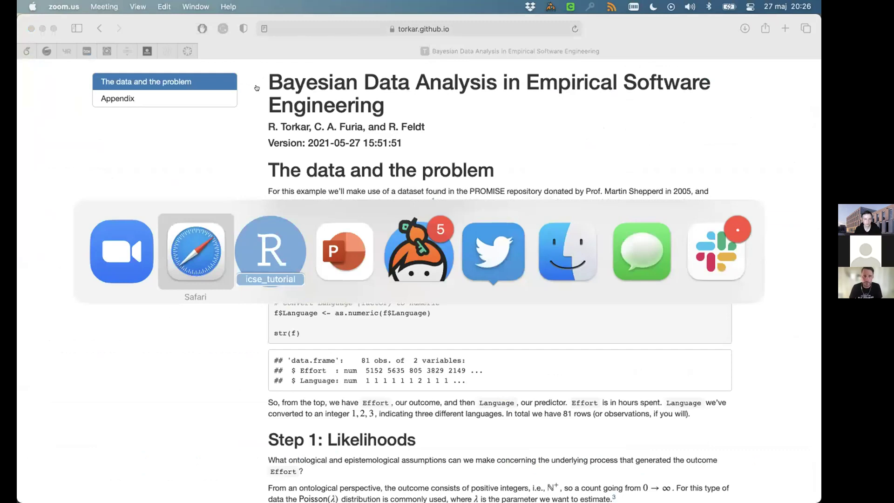
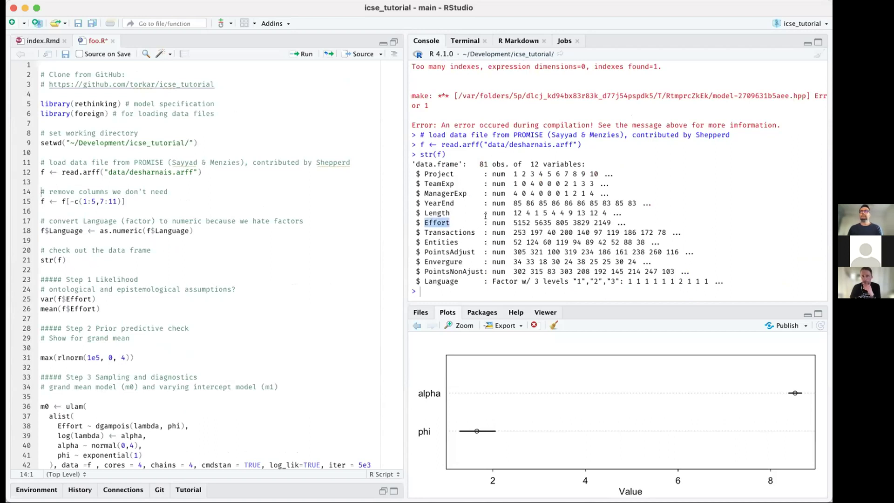
Duplicate the m0 model block directly below the original
double_click(441, 282)
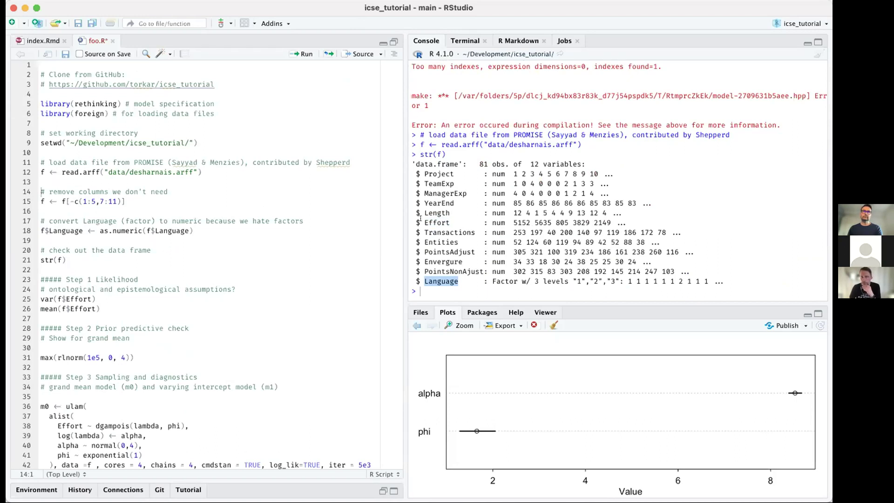
scroll(269, 232, down, 7)
click(108, 200)
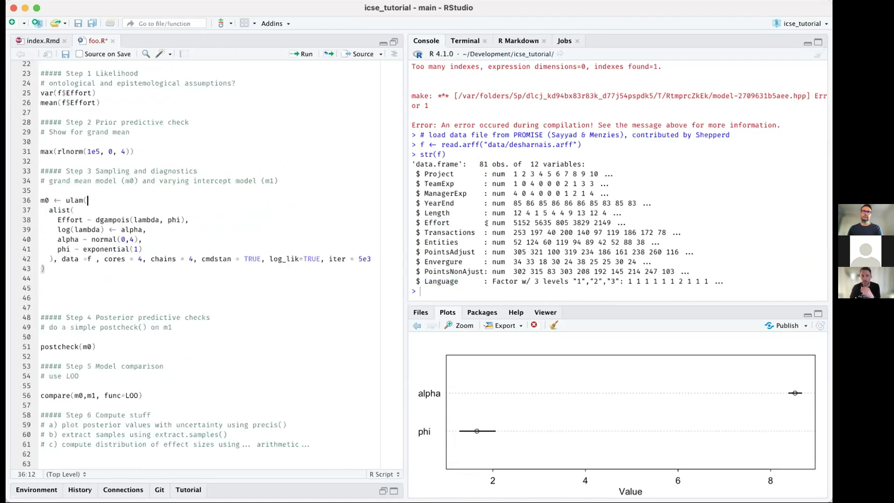
key(Home)
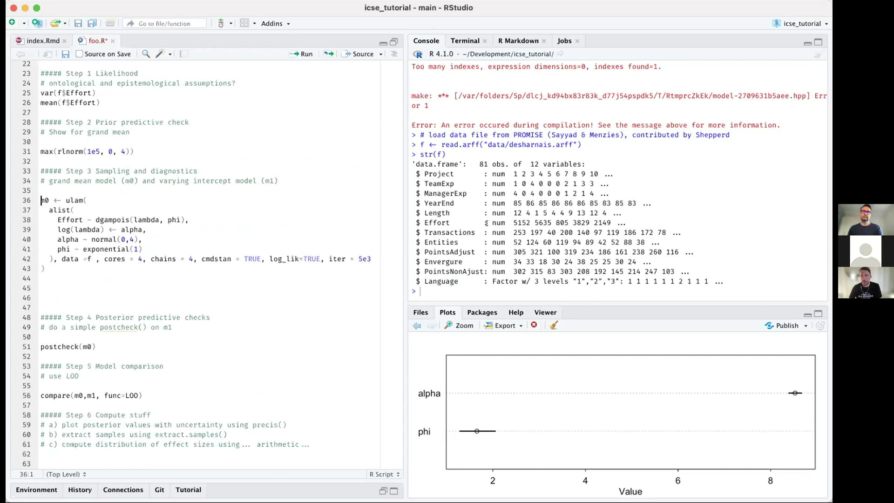
key(shift+Down)
key(shift+Down)
key(shift+Down)
key(shift+Down)
key(shift+Down)
key(shift+Down)
key(shift+Down)
key(shift+End)
key(super+c)
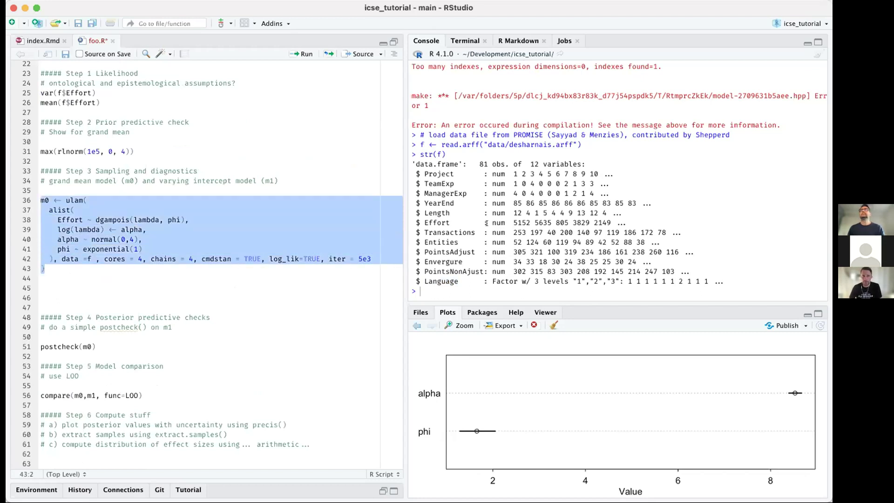
key(Down)
key(Down)
key(super+v)
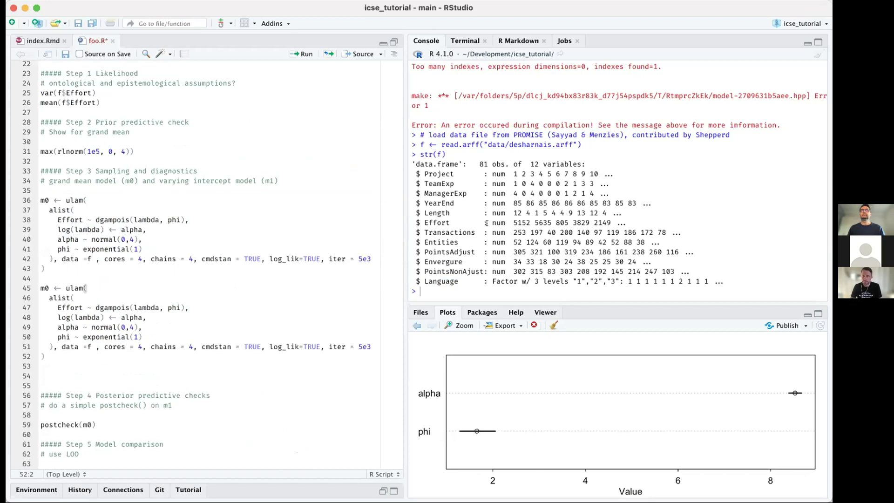
In the copy, replace the alpha intercept with a_lang[Language]
key(Up)
key(Up)
key(Up)
key(Up)
key(Home)
key(Right)
key(Right)
key(Right)
key(Right)
key(Right)
key(Right)
key(Right)
key(Right)
key(Right)
key(Down)
key(Left)
key(Left)
key(Left)
key(Left)
key(BackSpace)
key(BackSpace)
key(BackSpace)
key(BackSpace)
text(_lang[Language)
key(BackSpace)
key(BackSpace)
key(BackSpace)
key(BackSpace)
key(BackSpace)
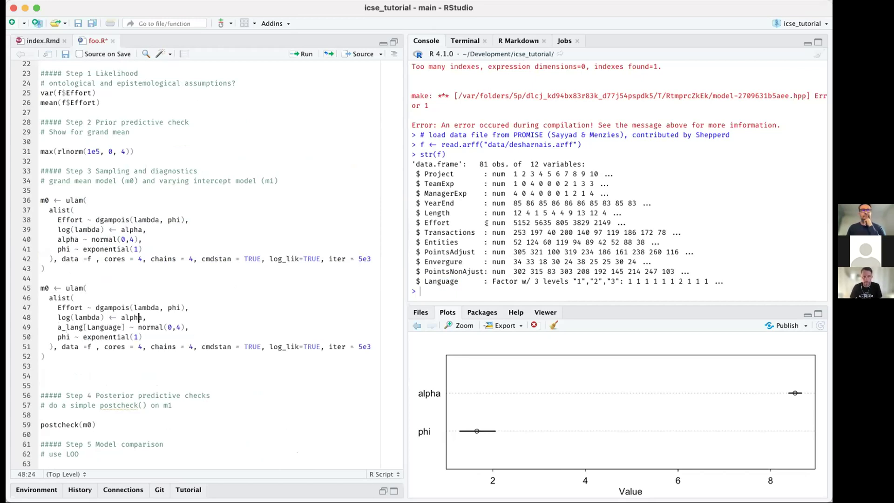
text(_lang[Language)
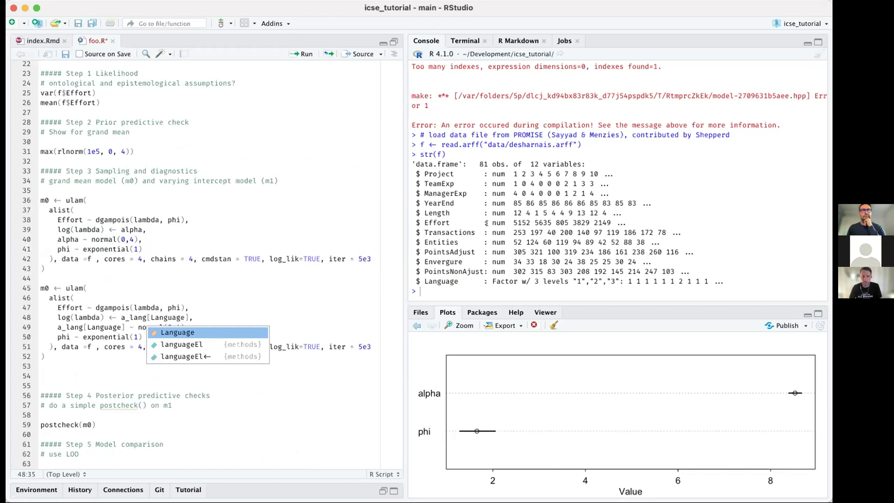
key(Escape)
Change the prior scale to normal(0,3), rename the copy to m1, and run it
key(Left)
key(Down)
key(BackSpace)
text(3)
key(Up)
key(Up)
key(Up)
key(Up)
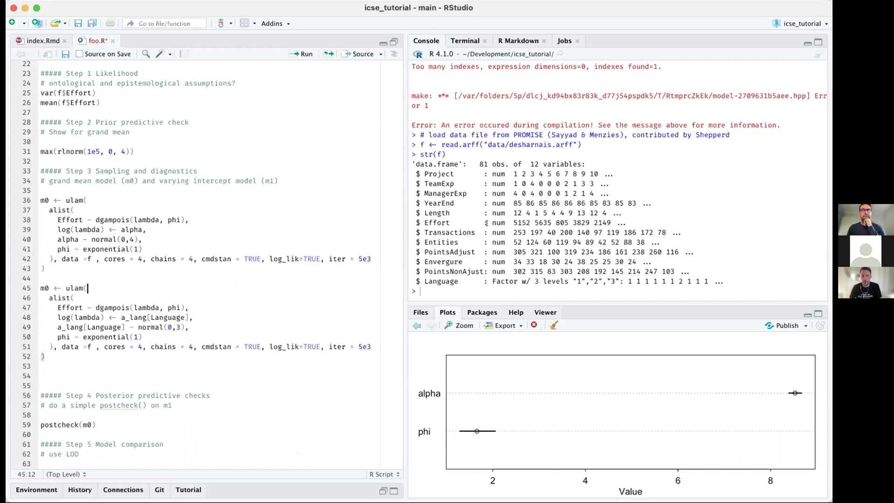
key(Home)
key(Right)
key(Right)
key(super+Return)
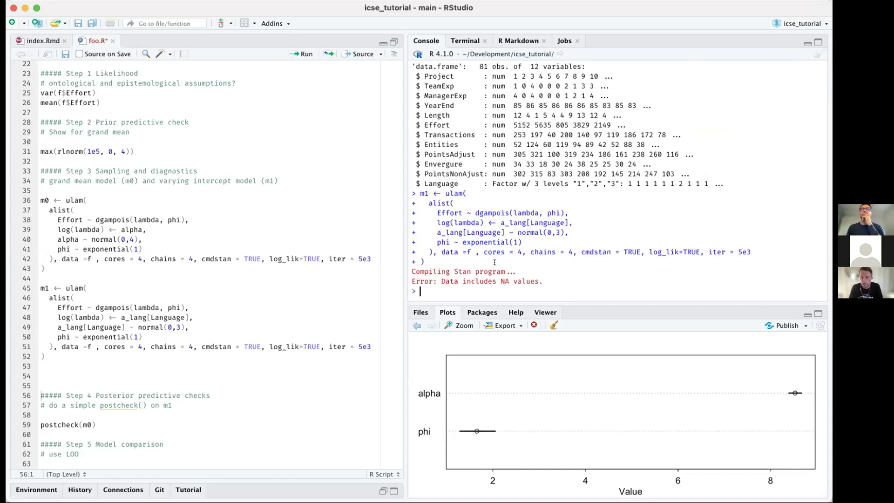
Rerun the data-cleaning lines 14–21 and refit m1 so all 4 chains finish
scroll(191, 244, up, 10)
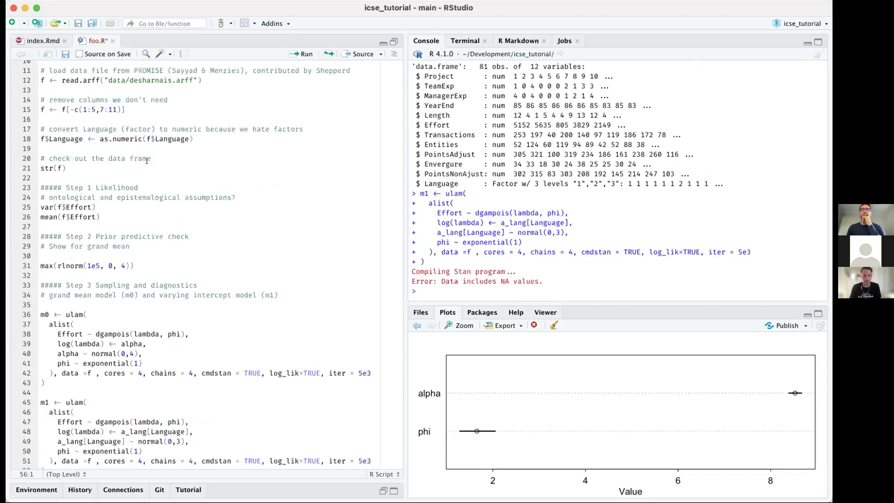
drag(92, 200, 97, 191)
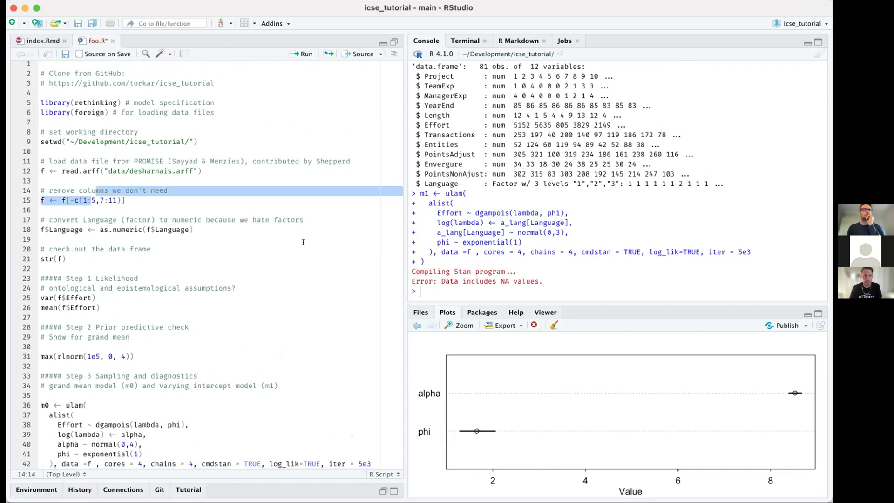
key(super+Return)
key(super+Return)
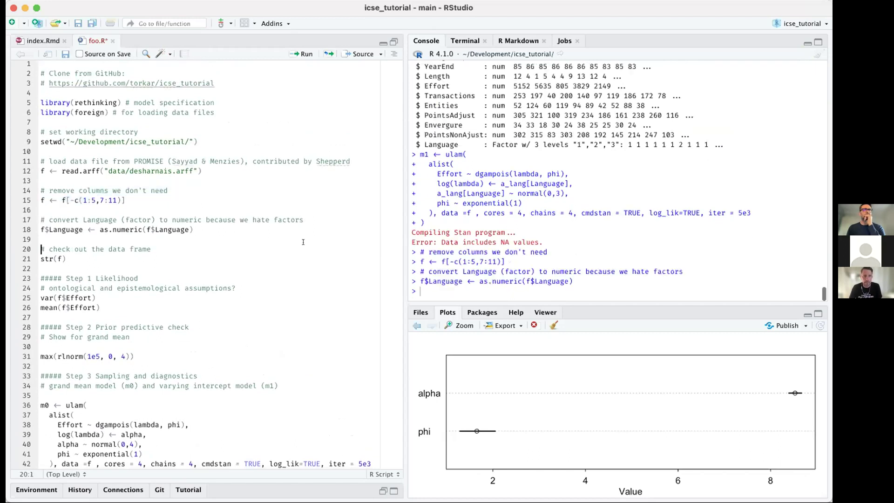
key(super+Return)
scroll(326, 251, down, 3)
click(284, 276)
key(super+Return)
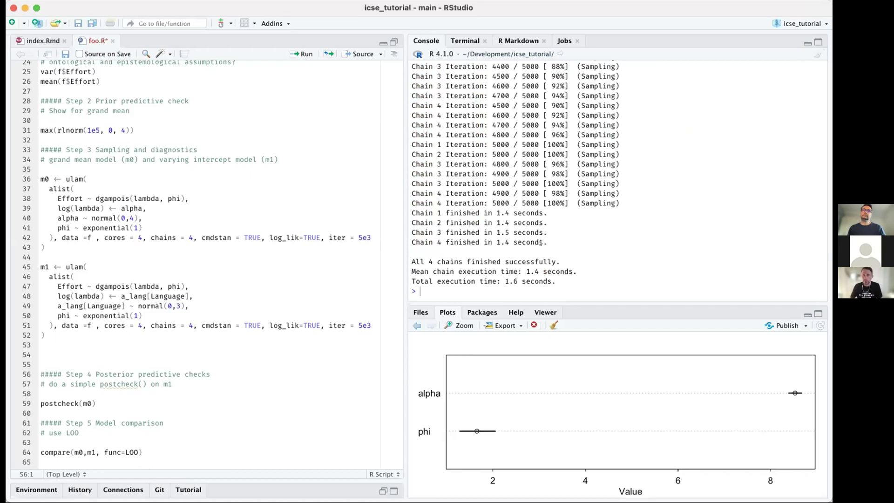
Extract m1's posterior samples into post with extract.samples(m1)
text(postche)
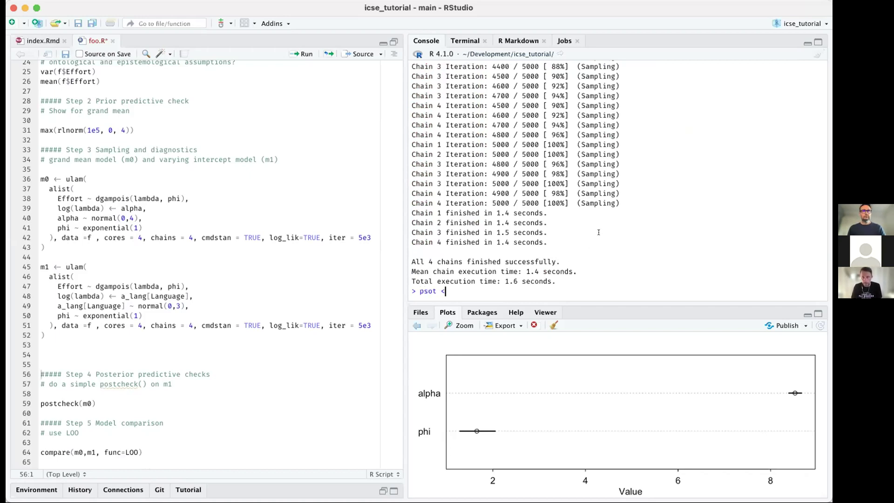
key(BackSpace)
key(BackSpace)
key(BackSpace)
key(BackSpace)
key(BackSpace)
key(BackSpace)
text(ost <- e)
text(xtrac)
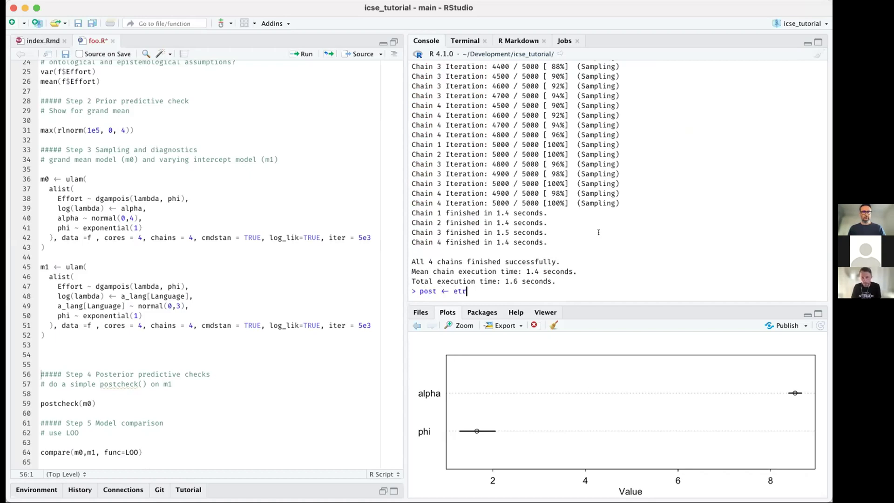
text(t.samp)
key(Tab)
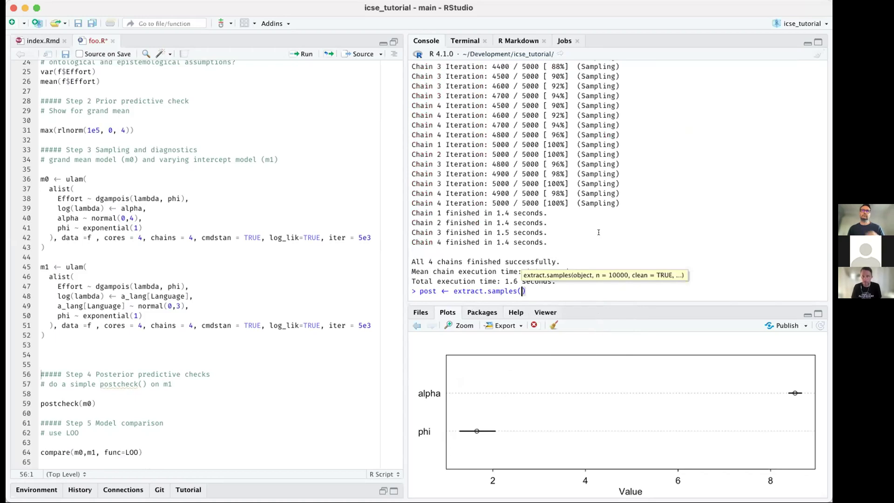
text(m1)
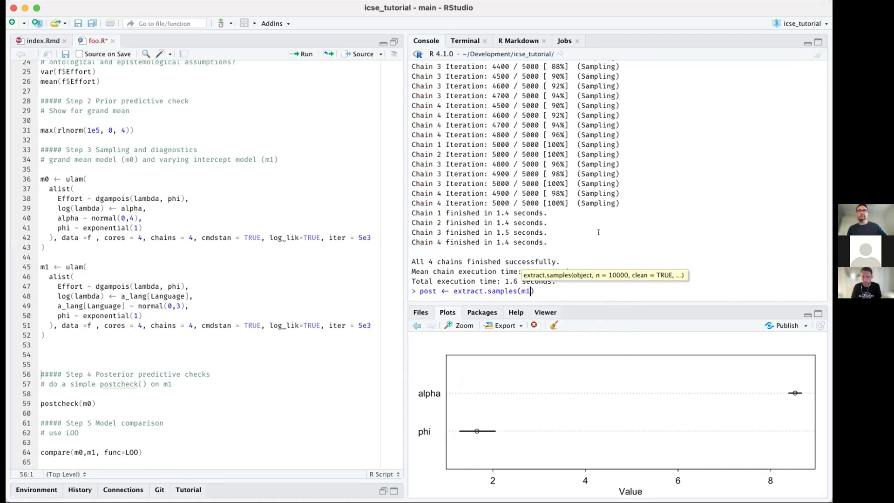
key(Return)
Run str(post) to show the three a_lang columns and phi
text(str(post))
key(Return)
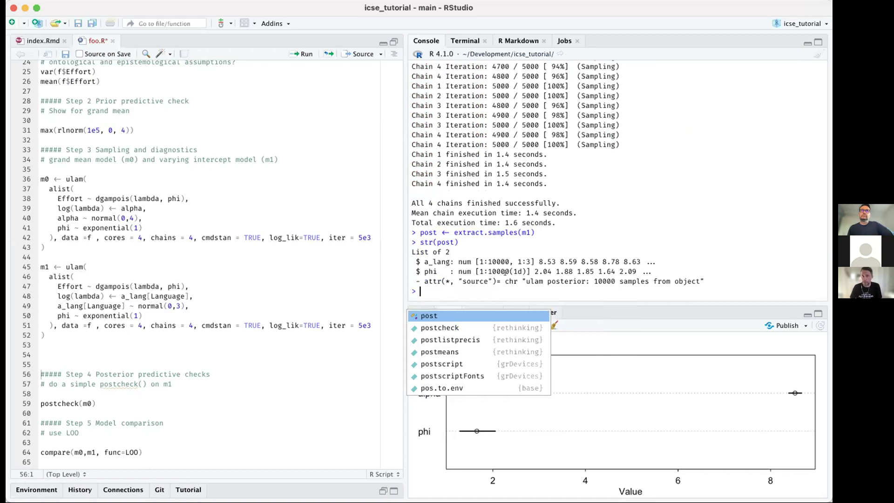
mouse_move(518, 261)
mouse_down()
mouse_move(531, 262)
mouse_move(514, 267)
mouse_move(524, 266)
mouse_up()
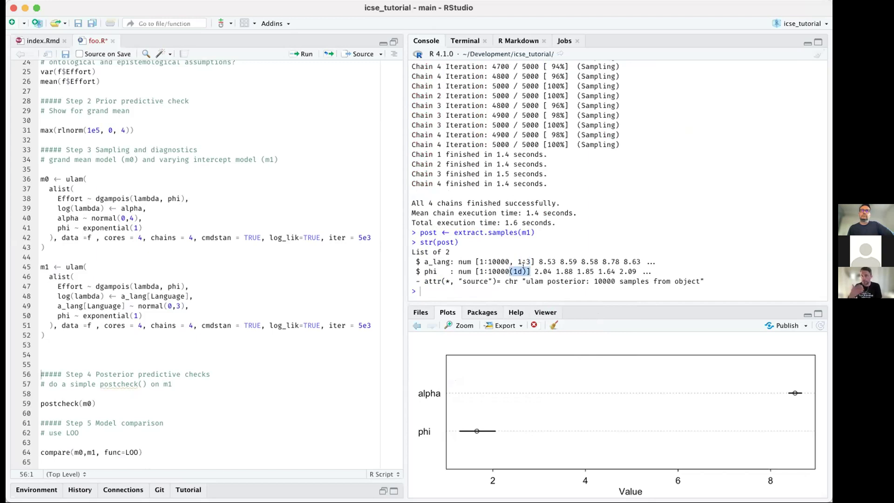
click(523, 269)
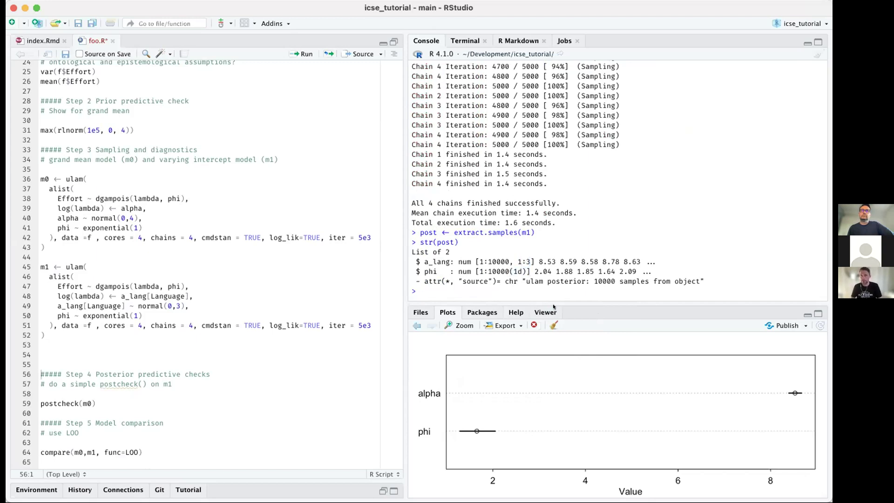
Plot precis(m1, depth=2) showing a_lang[1], a_lang[2], a_lang[3] and phi
text(plot(precis())
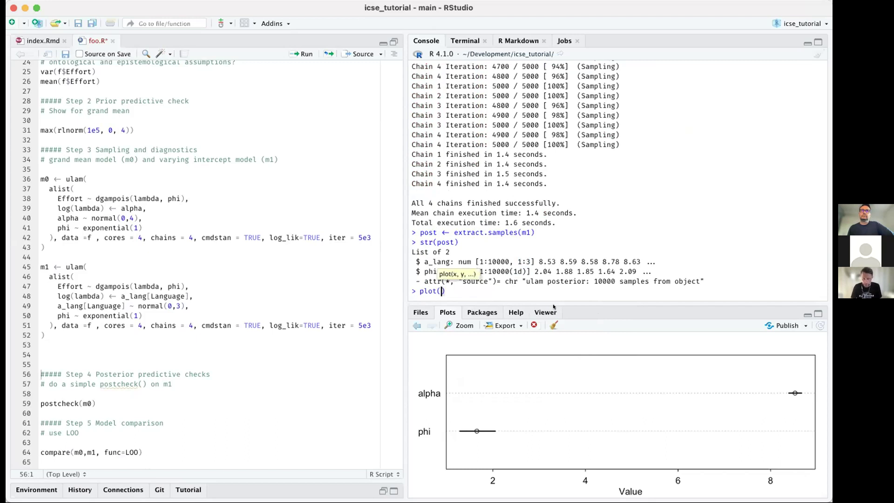
key(Left)
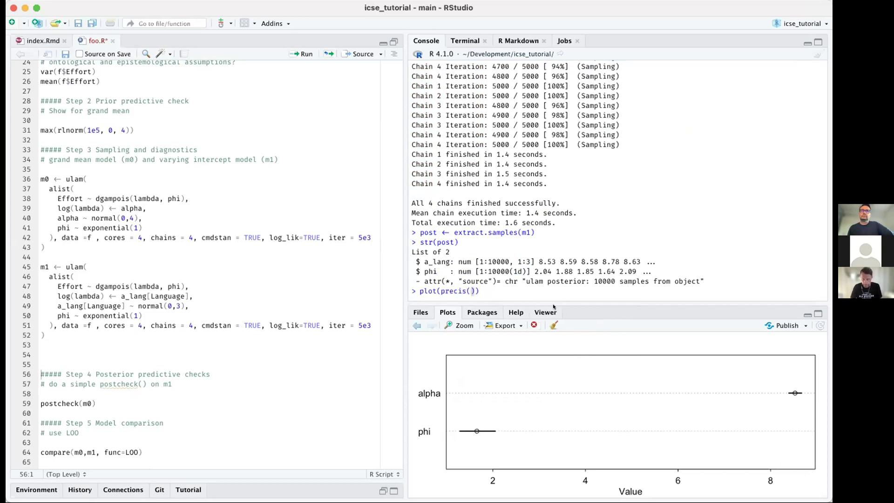
text(m1, depth=2,)
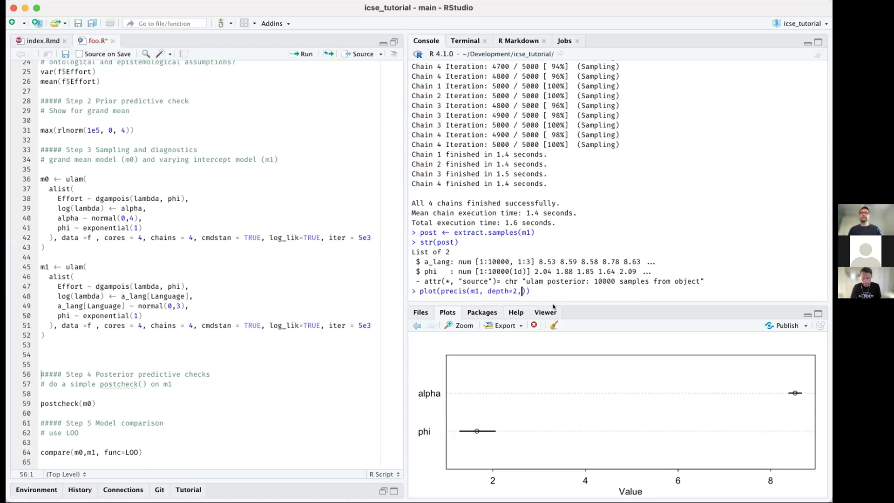
key(BackSpace)
key(BackSpace)
key(Return)
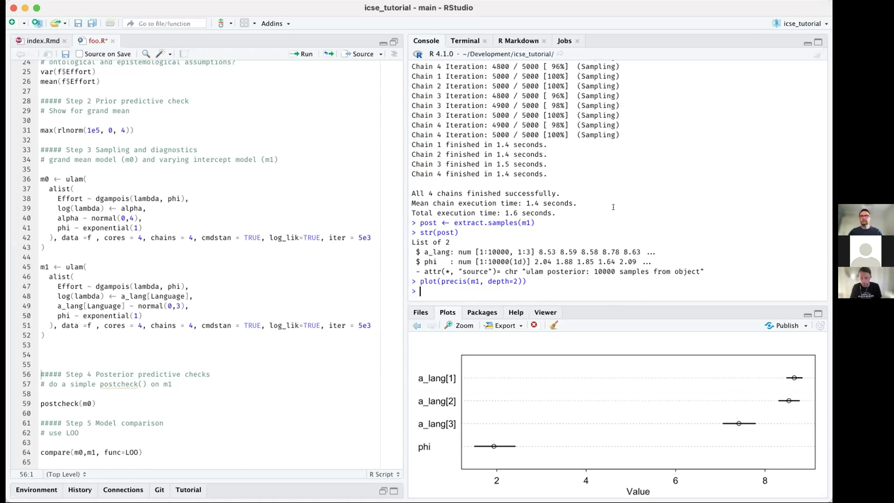
Type the contrast post$a_lang[,2] - post$a_lang[,1] in the console
text(post£)
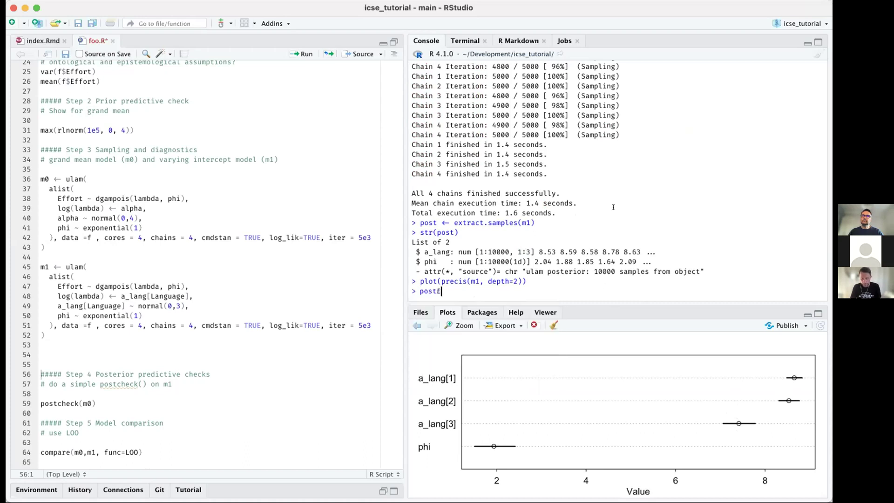
key(BackSpace)
text($)
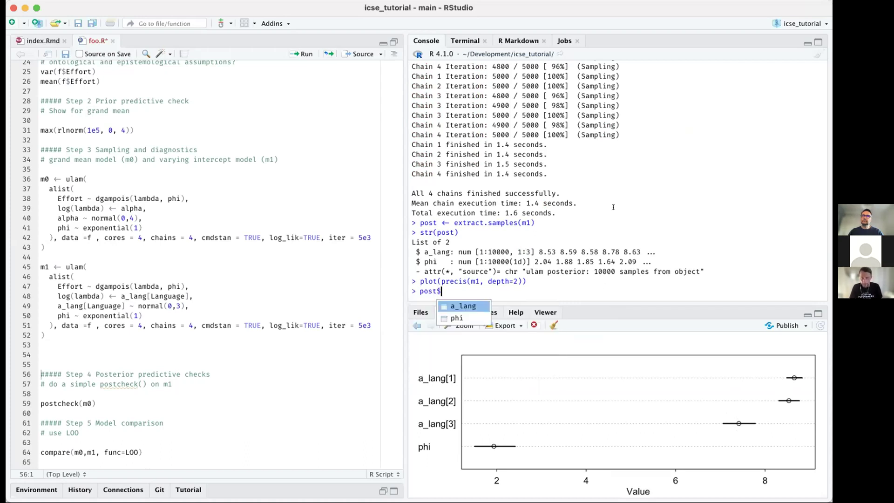
key(Return)
text([,2] -)
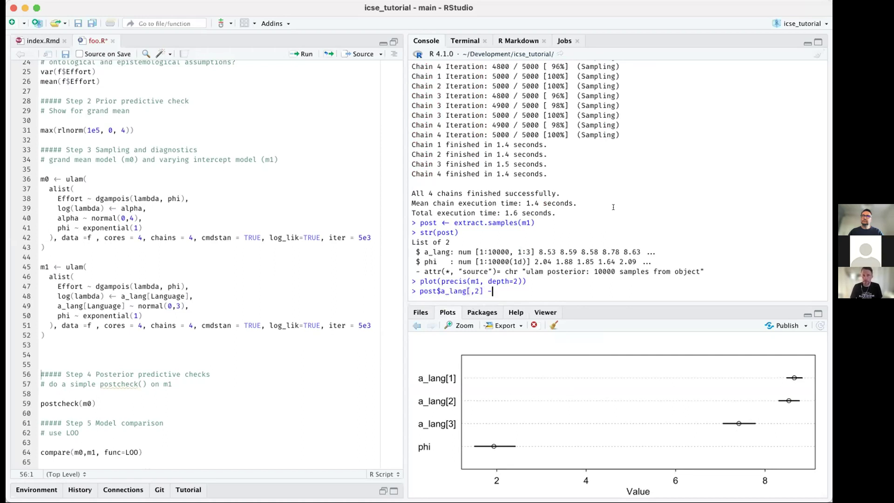
text( post$)
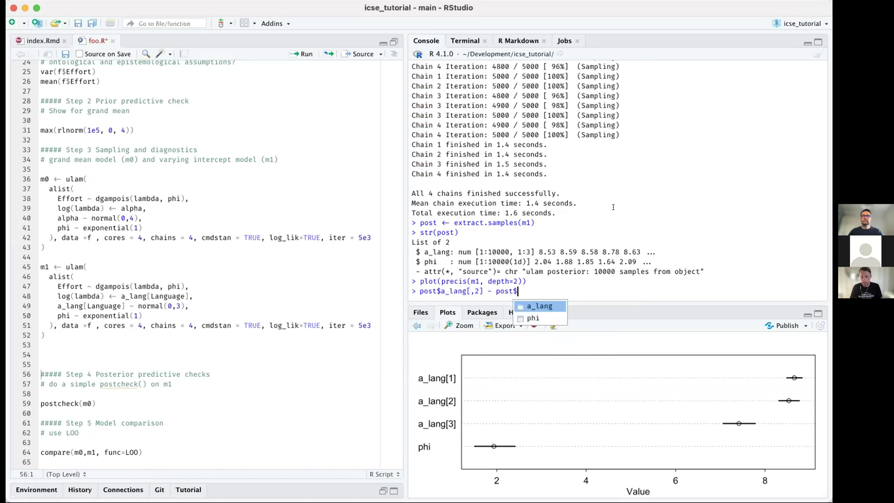
text(a_lang[,1)
Compute the a_lang[2] minus a_lang[1] contrast and plot its density with dens()
key(Return)
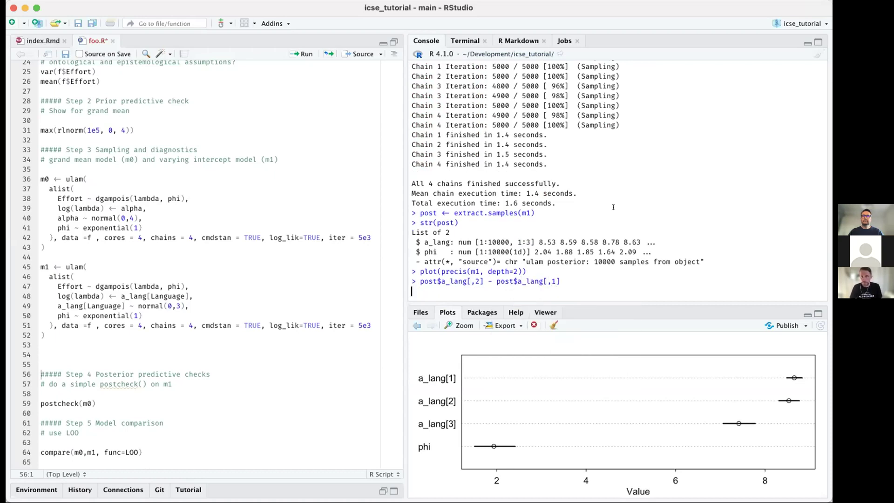
key(Up)
key(Home)
text(dens()
key(End)
text())
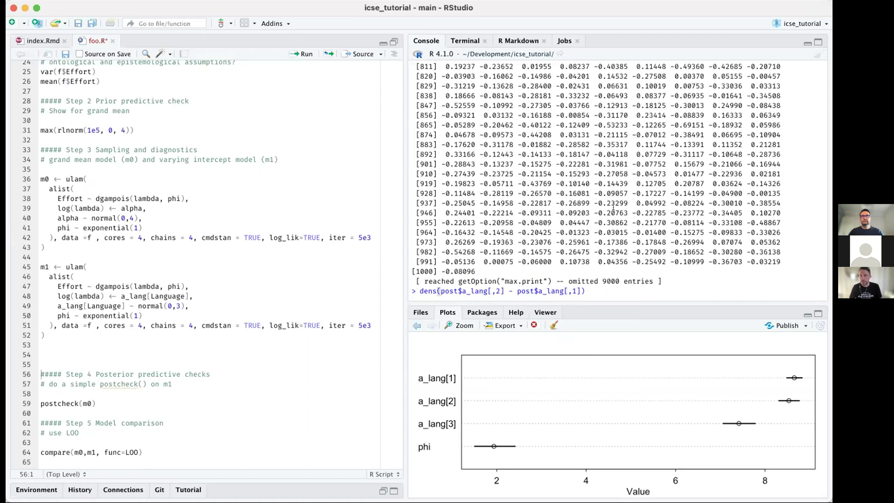
key(Return)
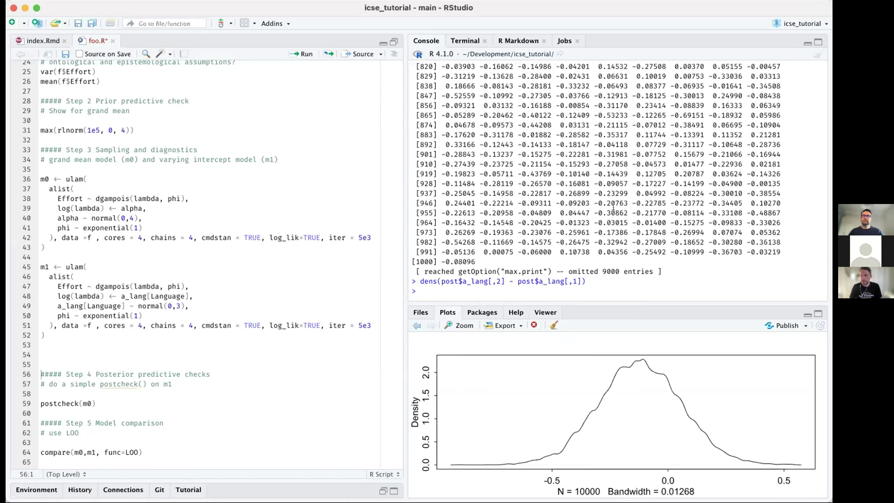
Rewrite the density command as table(sign(...)) of the same contrast
key(Up)
key(Home)
key(shift+Right)
key(shift+Right)
key(shift+Right)
text(sign)
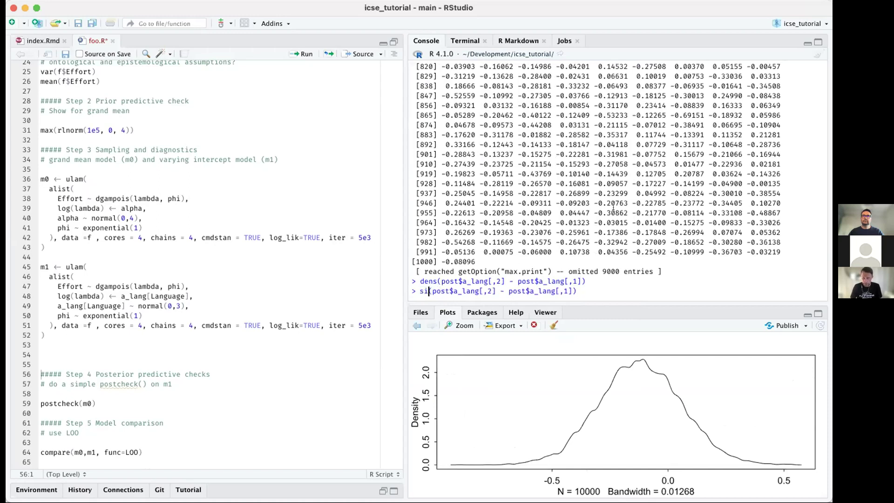
key(Delete)
key(Home)
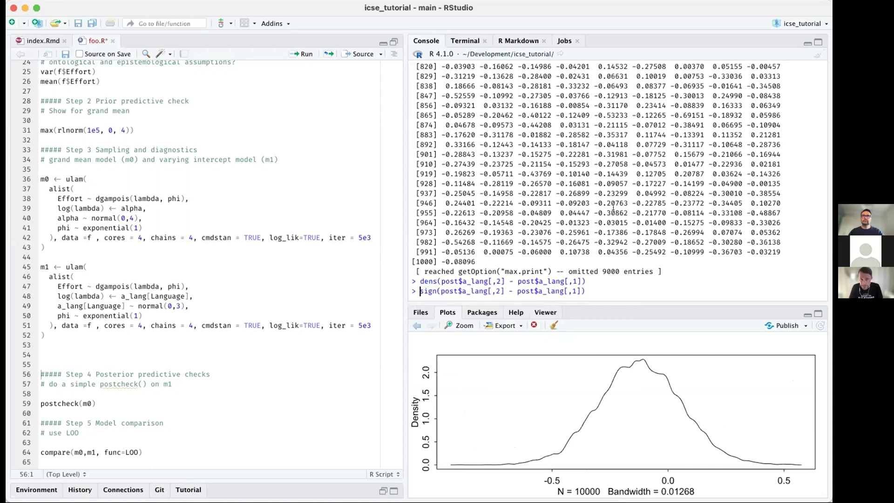
text(table()
key(End)
Run table(sign(post$a_lang[,2] - post$a_lang[,1])), giving 7529 negative and 2471 positive
text())
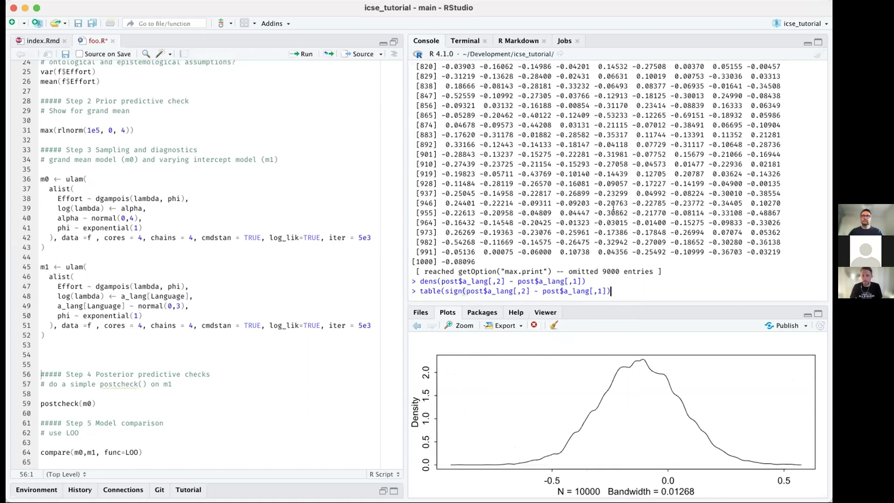
key(Return)
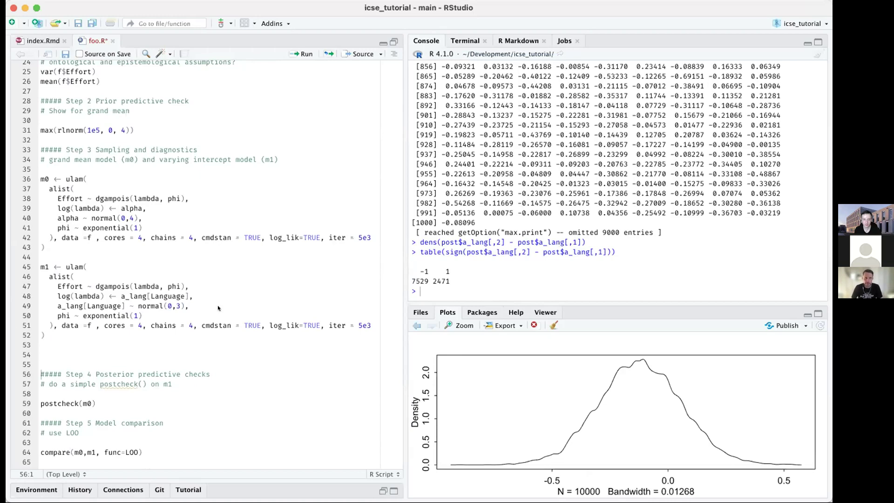
Append '+ beta_l * x' after a_lang[Language] on m1's linear model line 48
click(188, 296)
key(Right)
key(Right)
text(beta_l *)
key(Left)
key(Left)
key(Left)
key(Left)
key(Left)
key(Left)
key(Left)
key(Left)
text(+)
key(End)
key(Left)
text(x)
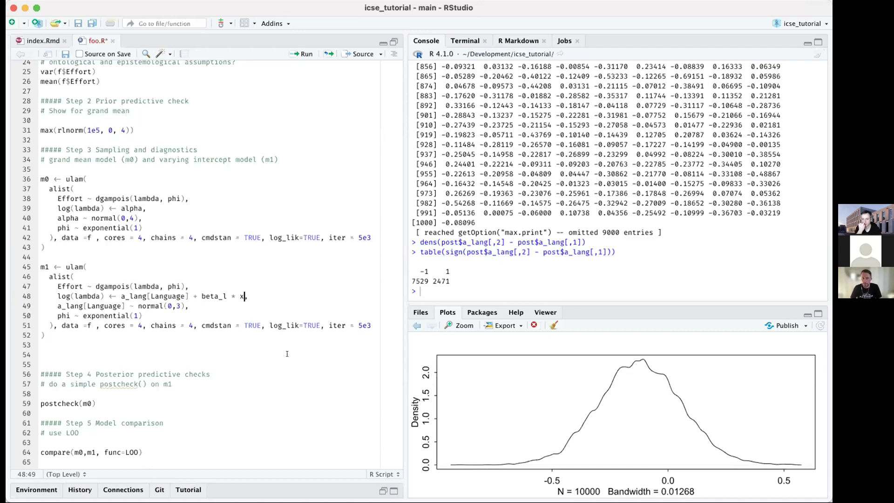
key(Left)
key(Left)
key(Left)
key(Left)
key(Left)
key(Left)
key(Left)
key(Left)
key(Left)
key(Left)
key(Left)
key(Left)
key(Left)
key(Left)
key(Left)
key(Left)
key(Left)
key(Left)
key(Left)
key(Left)
key(Left)
key(Left)
key(Left)
key(Left)
key(Left)
key(Left)
key(Left)
key(Left)
key(Left)
key(shift+Right)
key(shift+Right)
key(shift+Right)
key(shift+Right)
key(shift+Right)
key(shift+Right)
key(shift+Right)
key(shift+Right)
key(shift+Right)
key(shift+Right)
key(shift+Right)
key(shift+Right)
key(shift+Right)
key(shift+Right)
key(shift+Right)
key(shift+Right)
key(shift+Right)
key(shift+Right)
key(shift+Right)
key(shift+Right)
key(shift+Right)
key(shift+Right)
key(shift+Right)
key(shift+Right)
key(shift+Right)
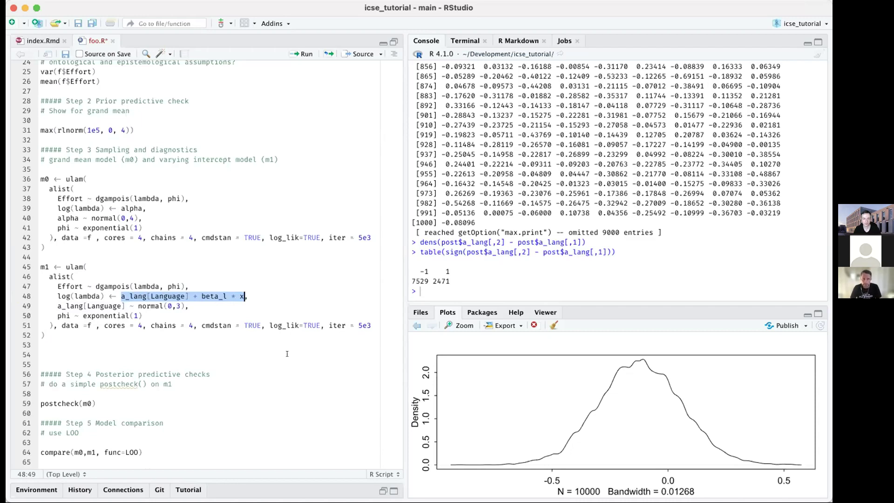
key(Up)
key(Home)
key(shift+Right)
key(shift+Right)
key(shift+Right)
key(shift+Right)
key(shift+Right)
key(shift+Right)
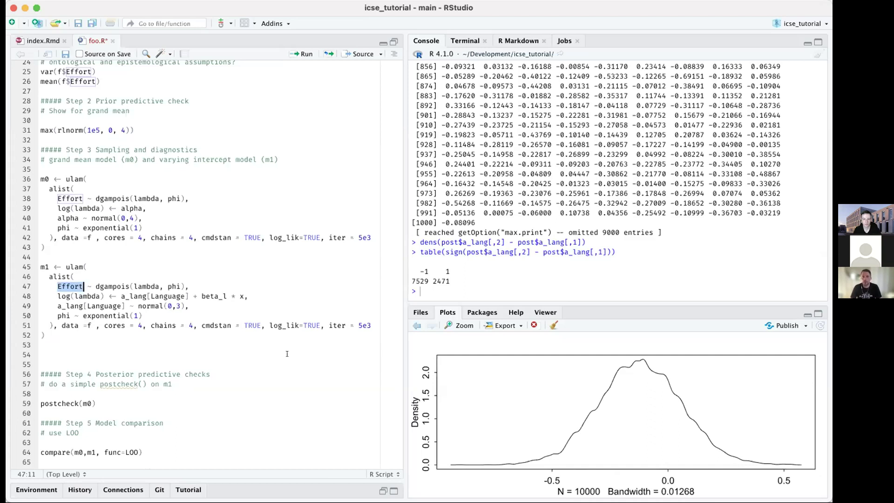
Run compare(m0,m1, func=LOO), ranking m1 first, then delete '+ beta_l * x' from line 48
key(Down)
key(Down)
key(Down)
key(Down)
key(Down)
key(Down)
key(Down)
key(Down)
key(Down)
key(Down)
key(Down)
key(Down)
key(Down)
key(Down)
key(Down)
key(Down)
key(Down)
key(super+Return)
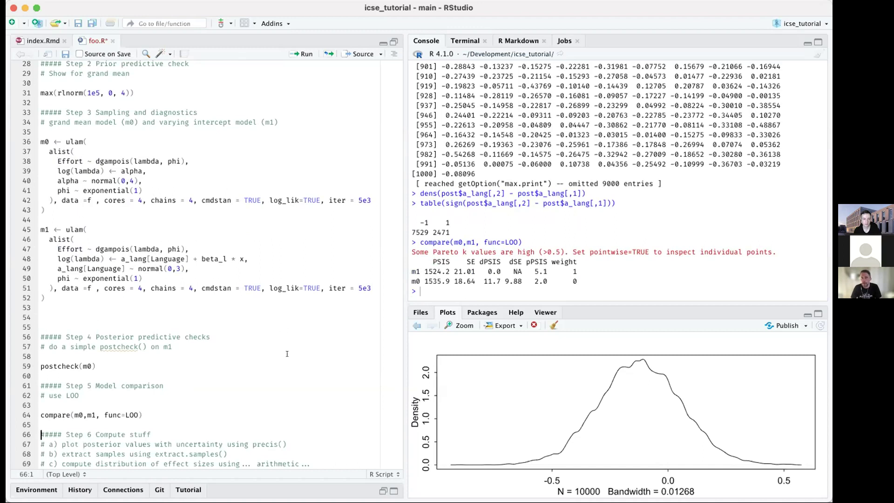
double_click(575, 271)
drag(189, 259, 249, 259)
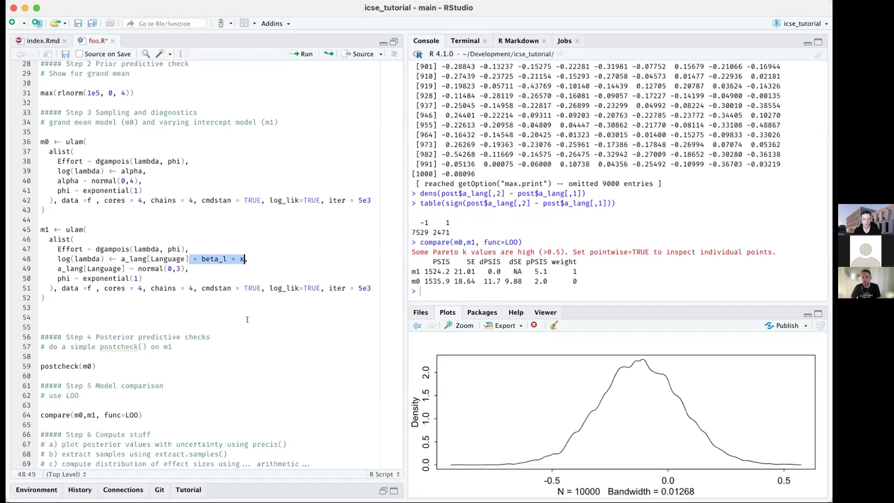
key(BackSpace)
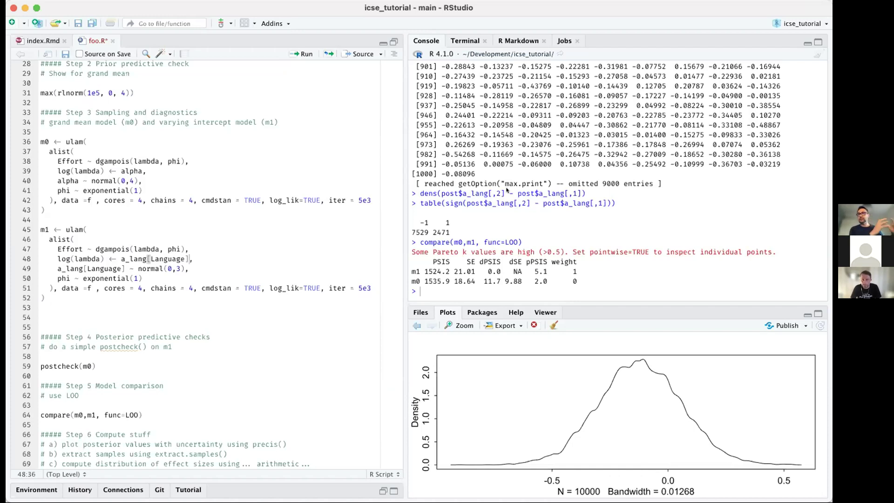
click(193, 288)
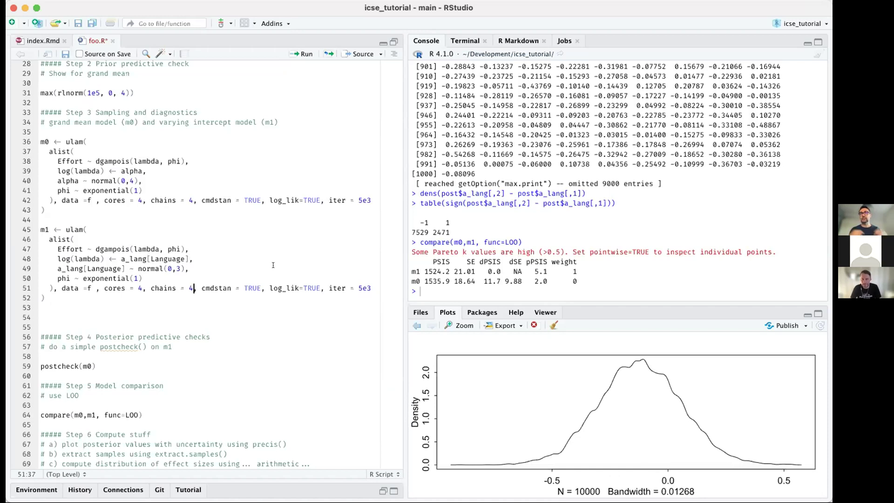
key(Up)
key(Up)
key(Up)
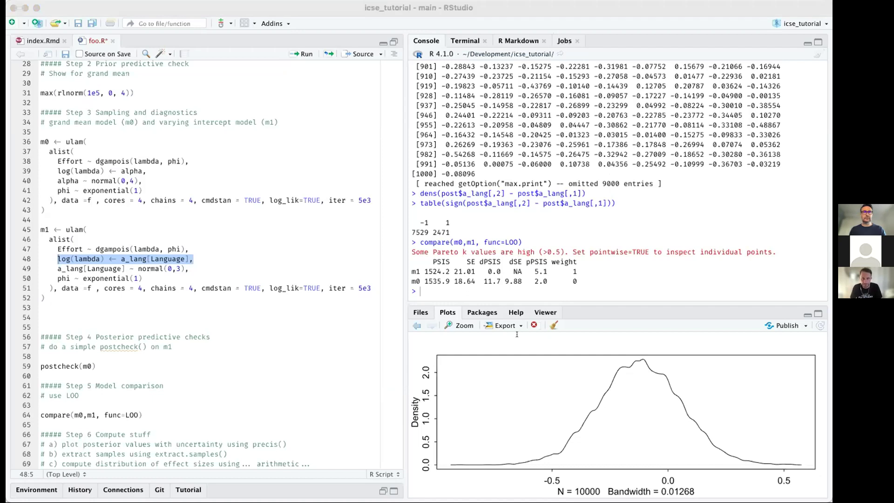
Start the Part3-UsingBDA slideshow full-screen from slide 2 in PowerPoint
click(421, 400)
click(321, 279)
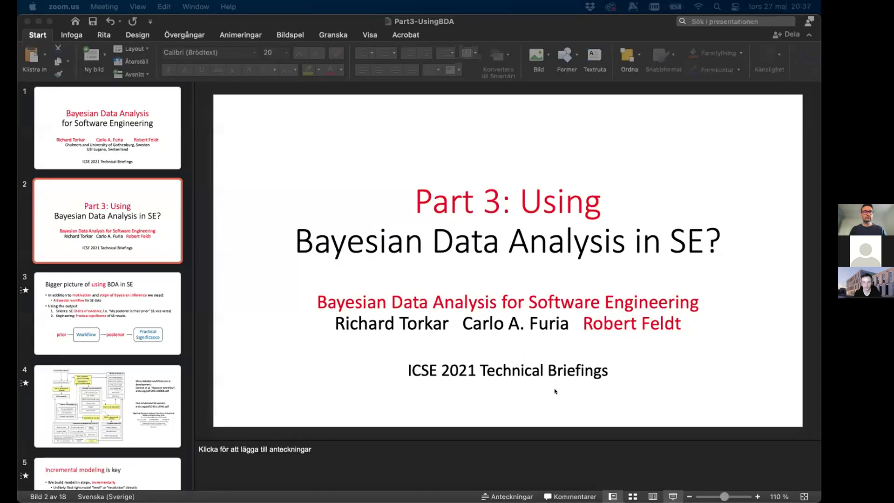
click(674, 496)
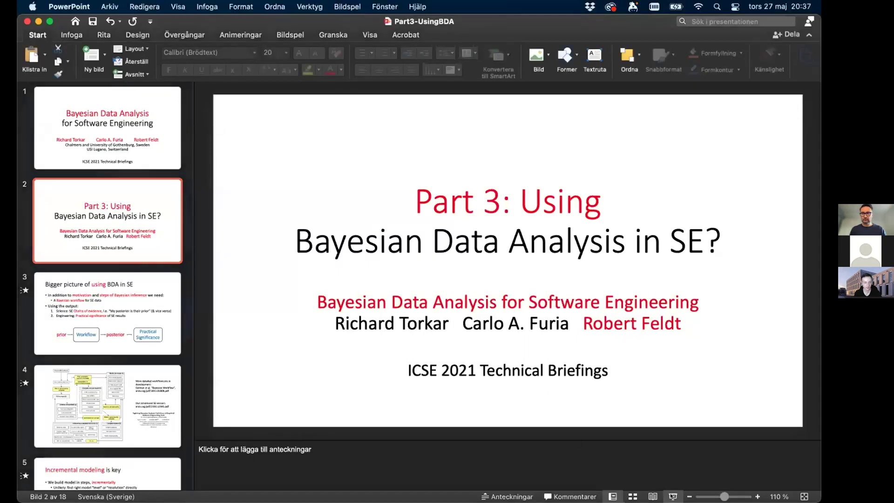
click(674, 496)
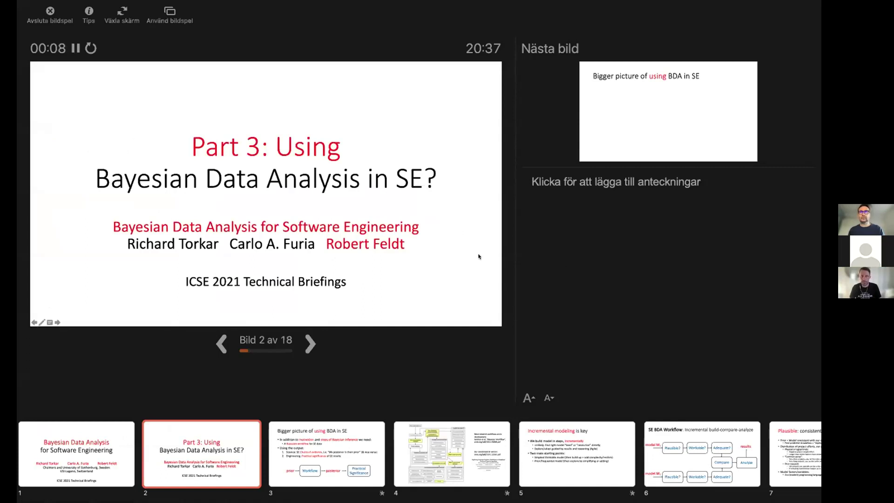
key(Escape)
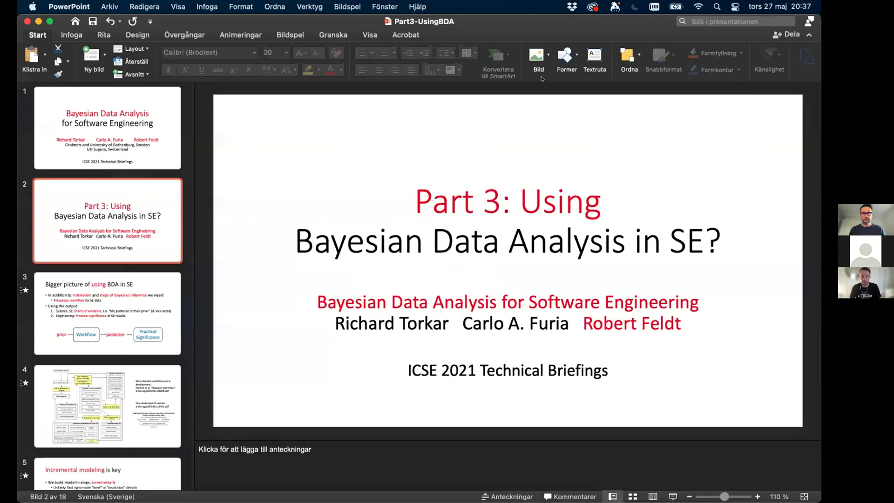
drag(558, 22, 821, 23)
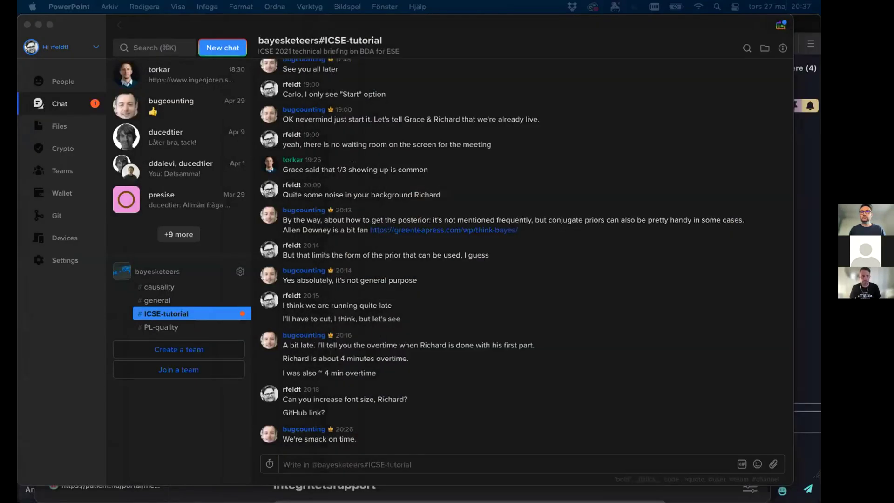
key(alt+Return)
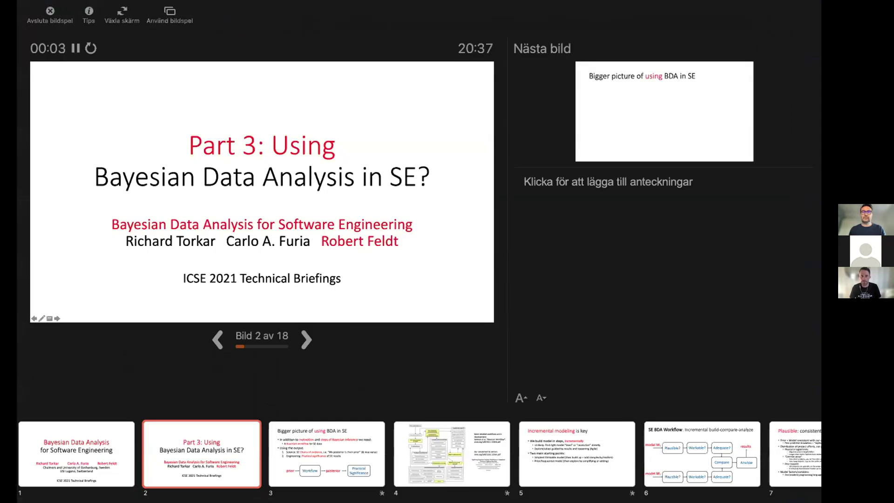
key(Escape)
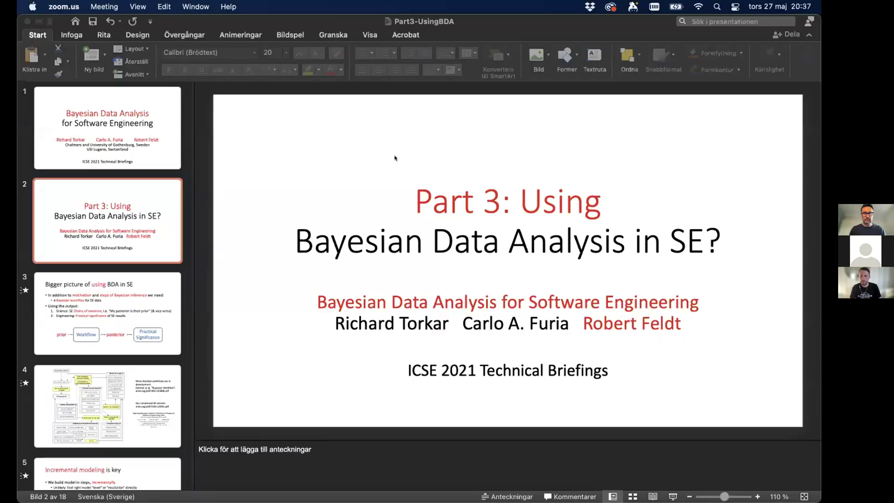
click(673, 497)
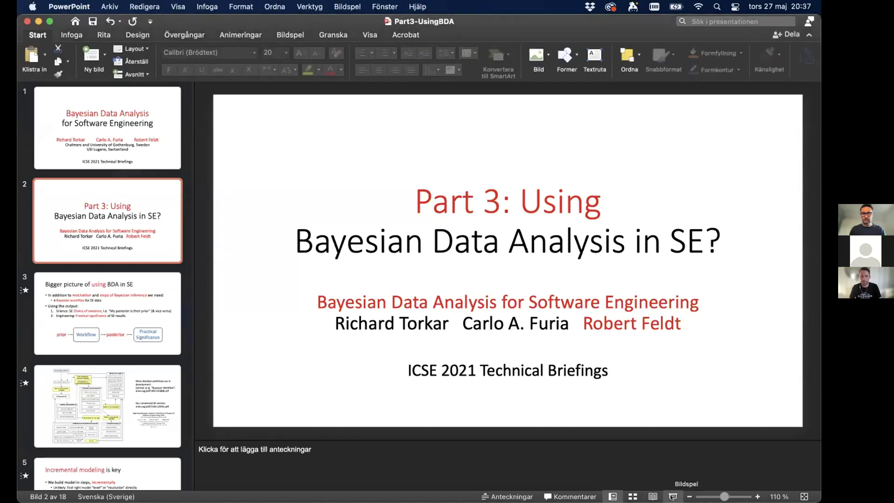
click(673, 497)
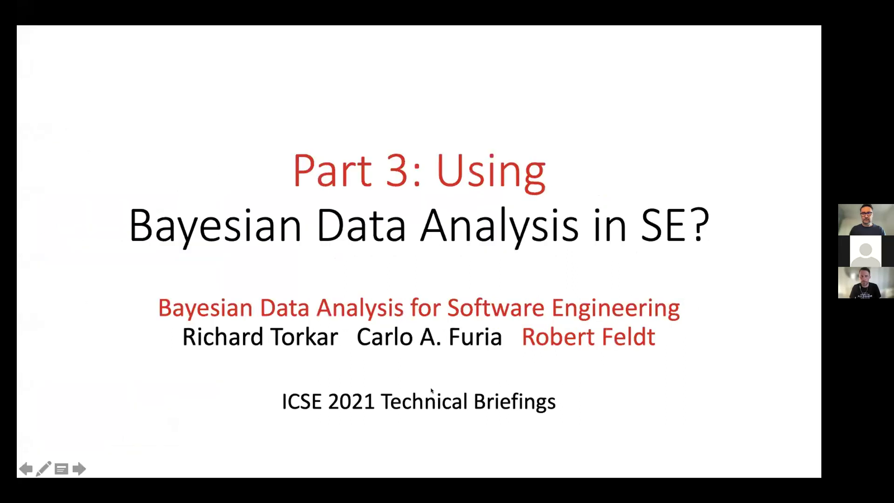